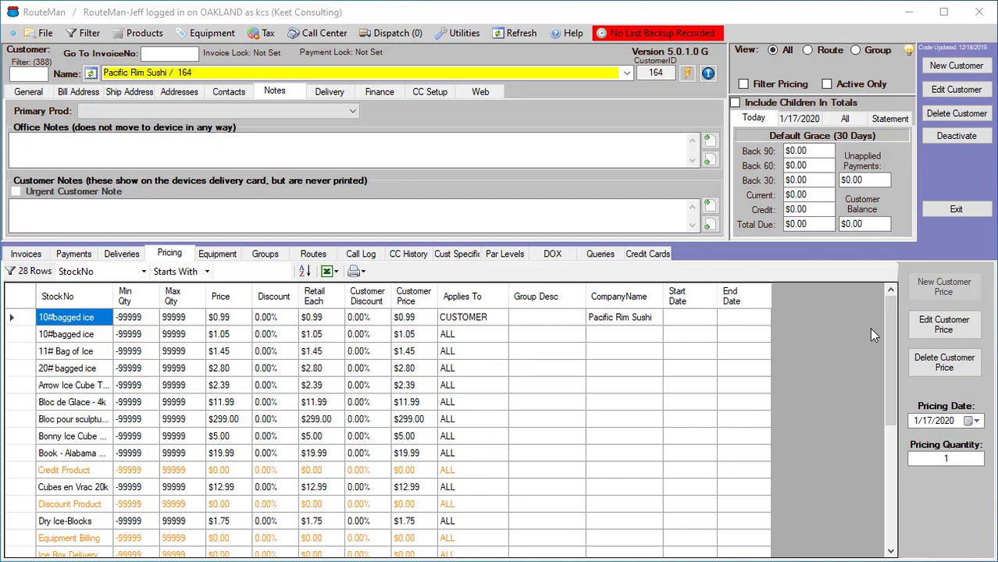
# Set Pacific Rim Sushi's customer price for 10#bagged ice to $0.89 and refresh the data
pyautogui.click(945, 325)
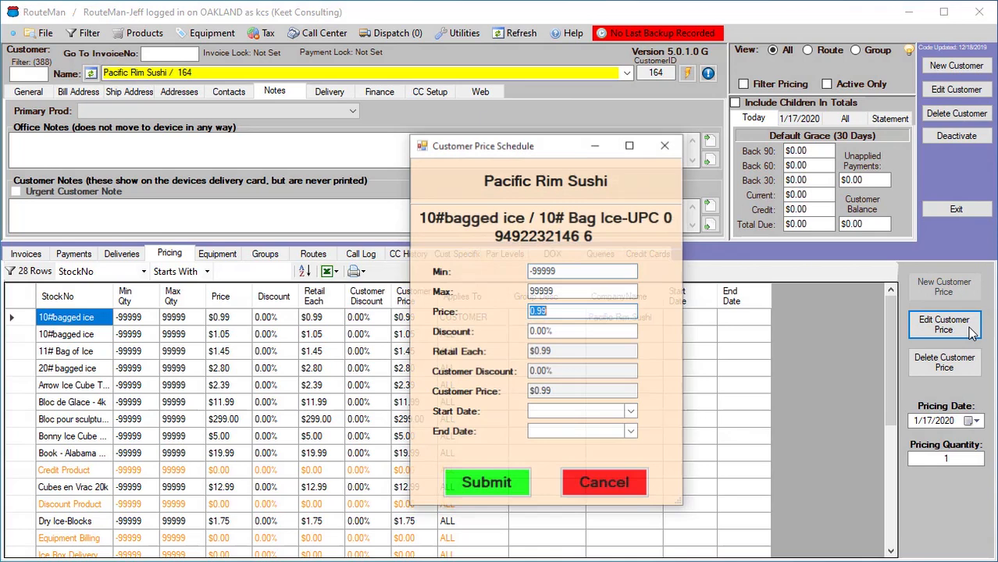
pyautogui.click(581, 313)
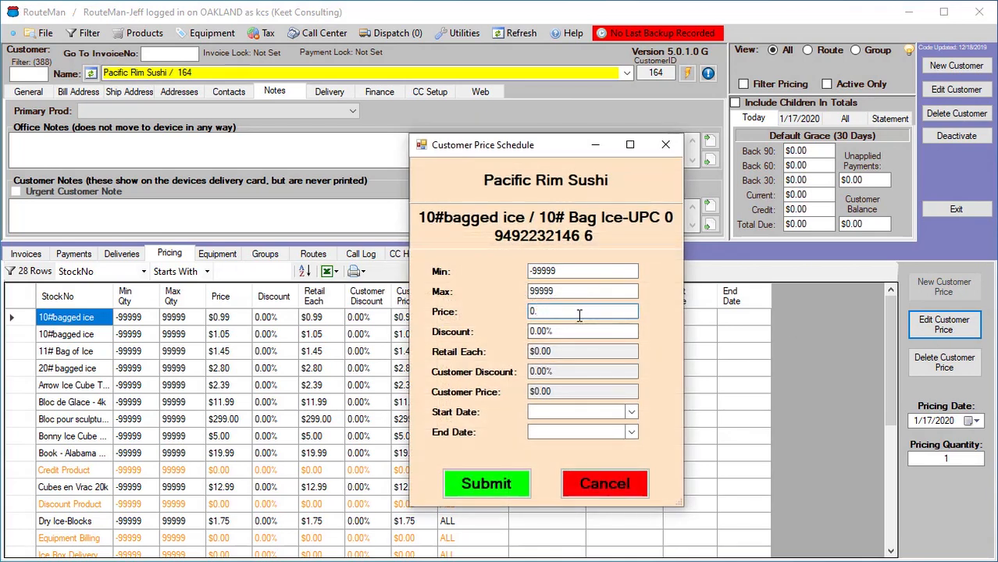
pyautogui.click(503, 490)
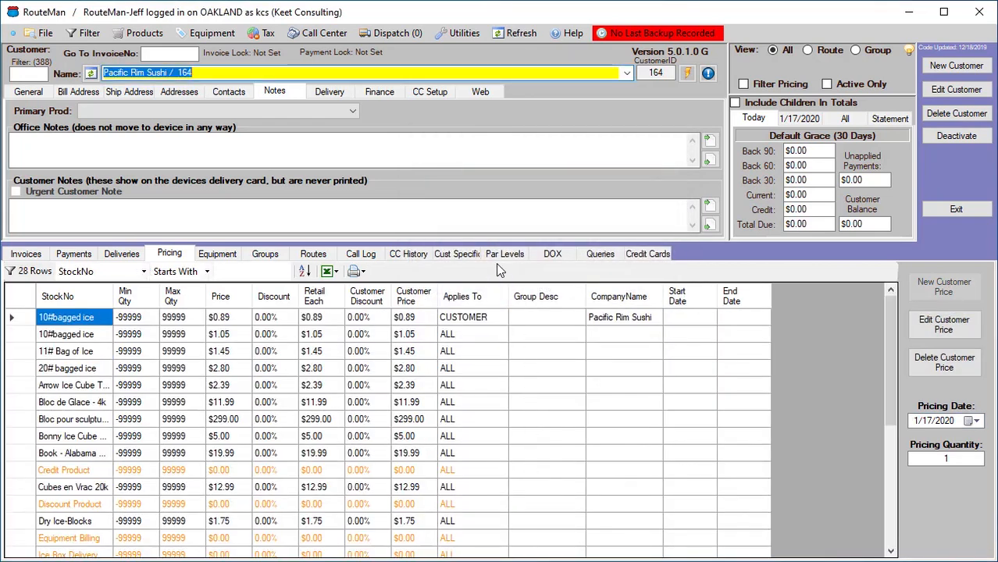
pyautogui.click(517, 33)
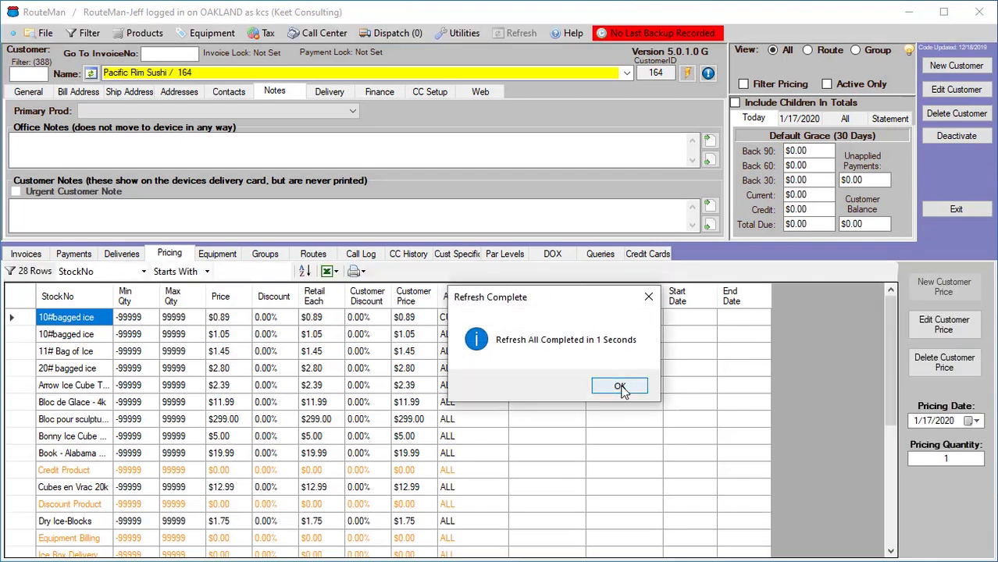
pyautogui.click(620, 385)
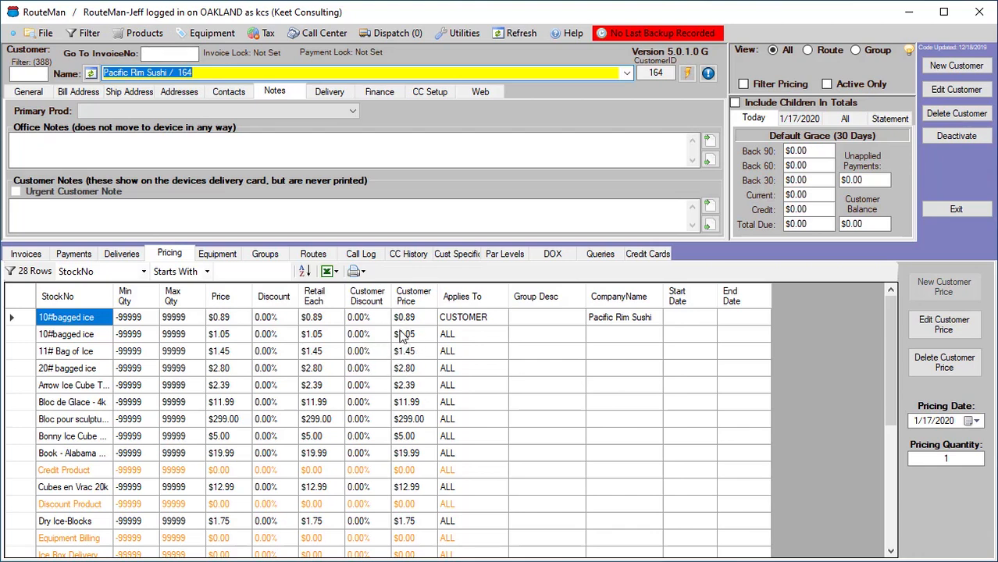
# Open the 10#bagged ice price schedules, set the ALL-customers price to $1.10, and refresh the data
pyautogui.click(158, 39)
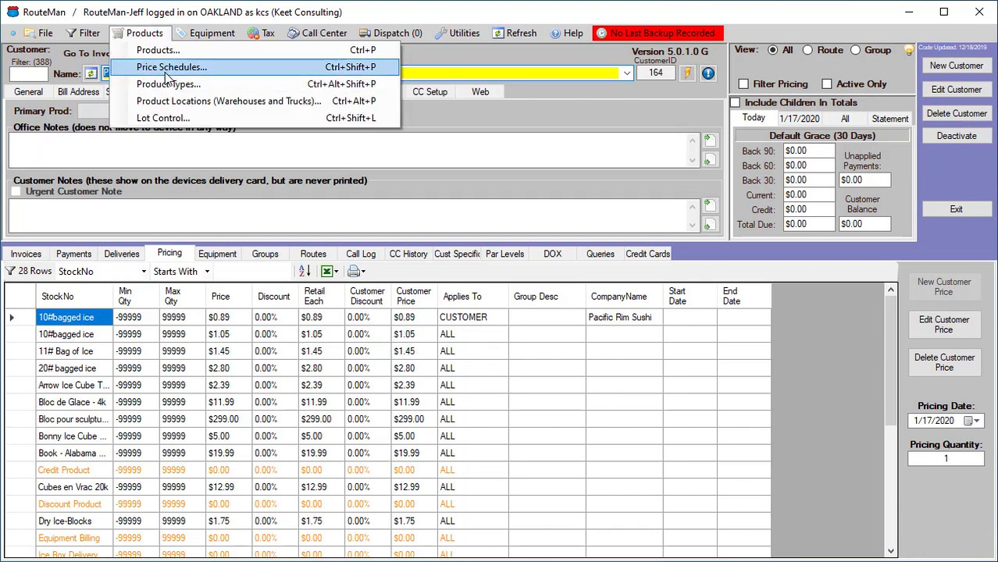
pyautogui.click(165, 70)
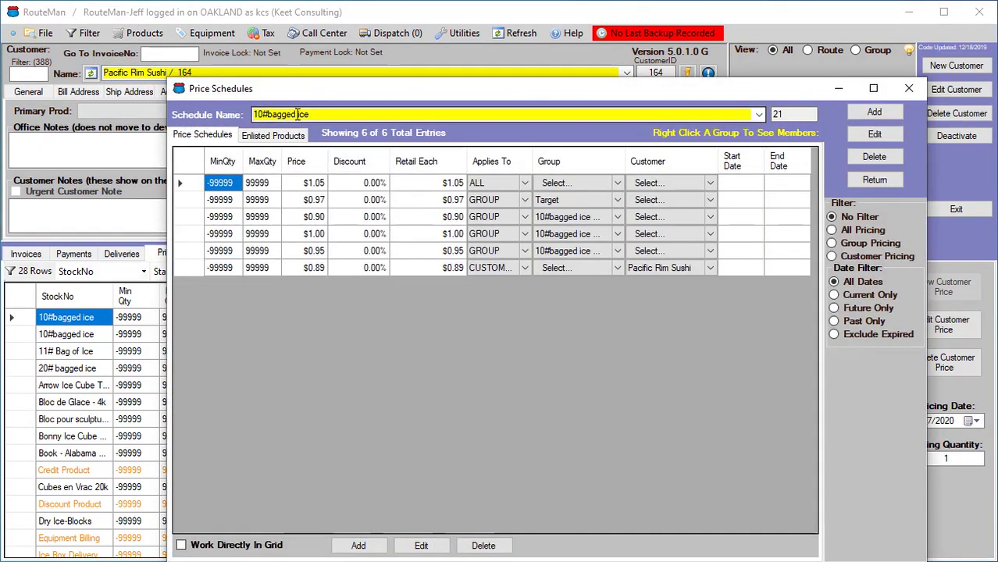
pyautogui.click(191, 185)
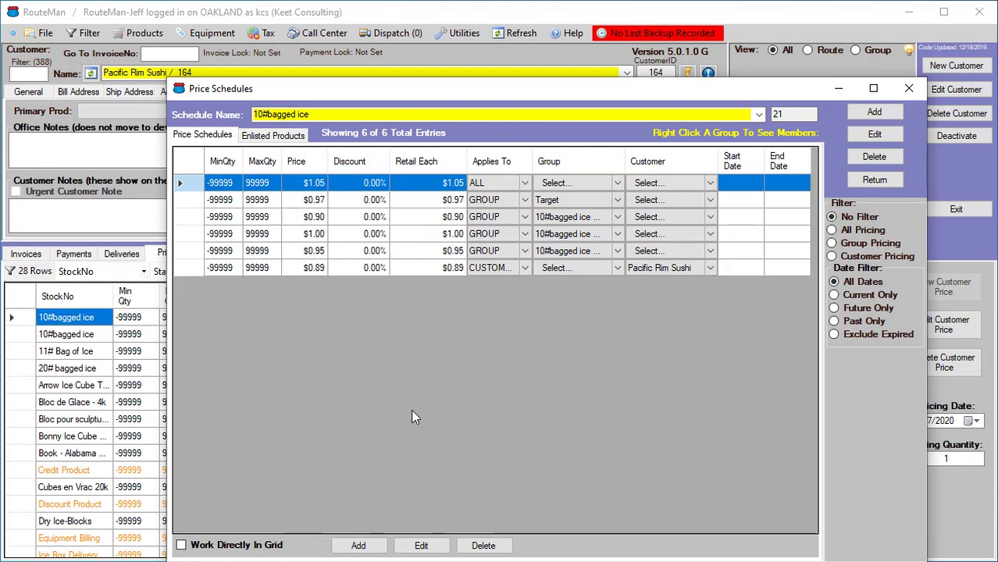
pyautogui.click(422, 546)
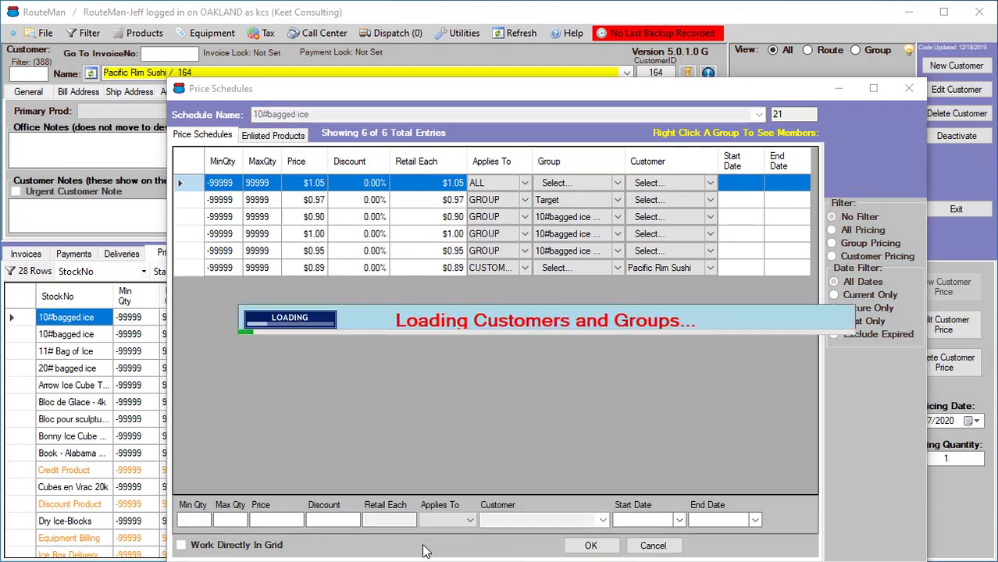
pyautogui.click(281, 520)
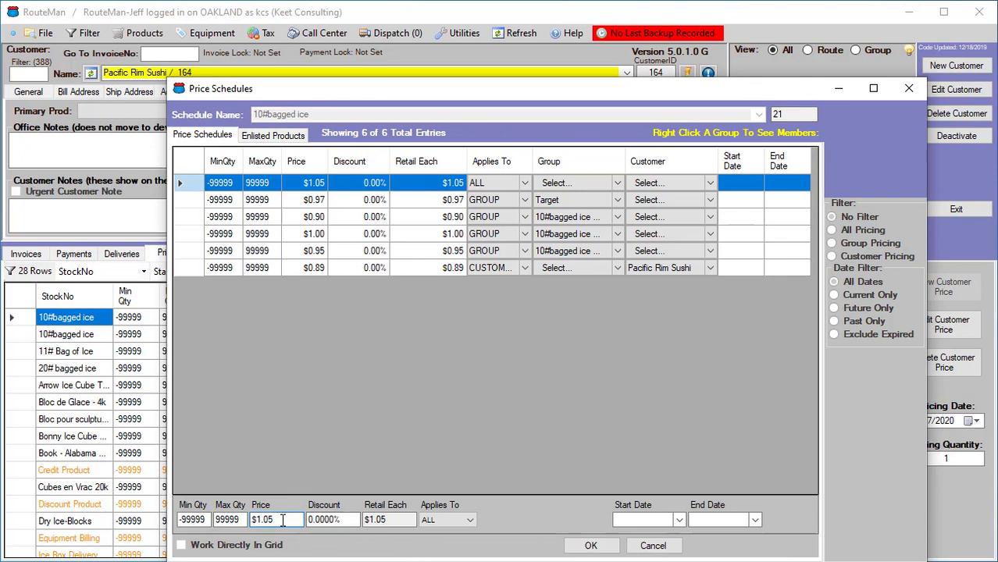
pyautogui.moveTo(279, 520); pyautogui.dragTo(263, 520)
pyautogui.write('1')
pyautogui.click(591, 547)
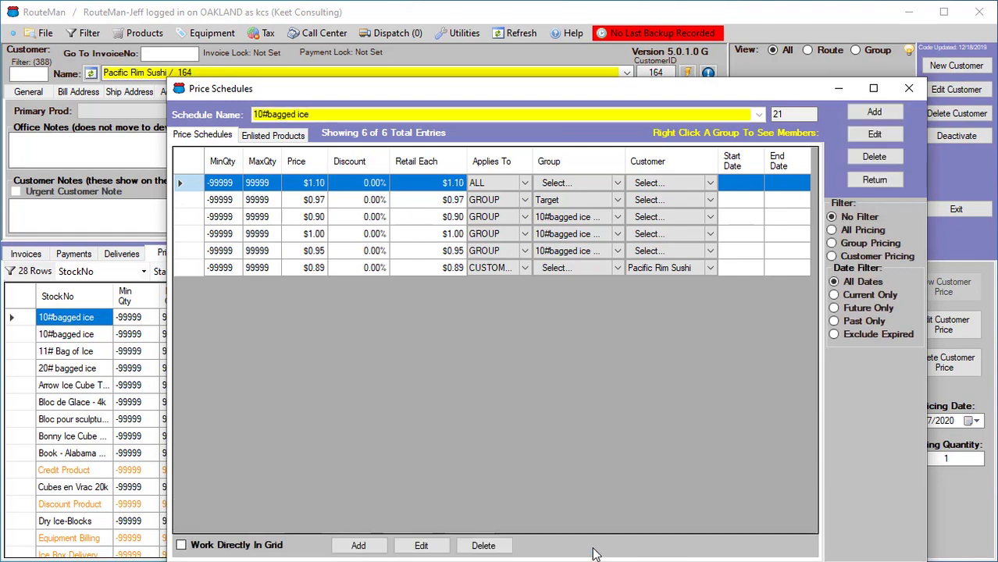
pyautogui.click(875, 180)
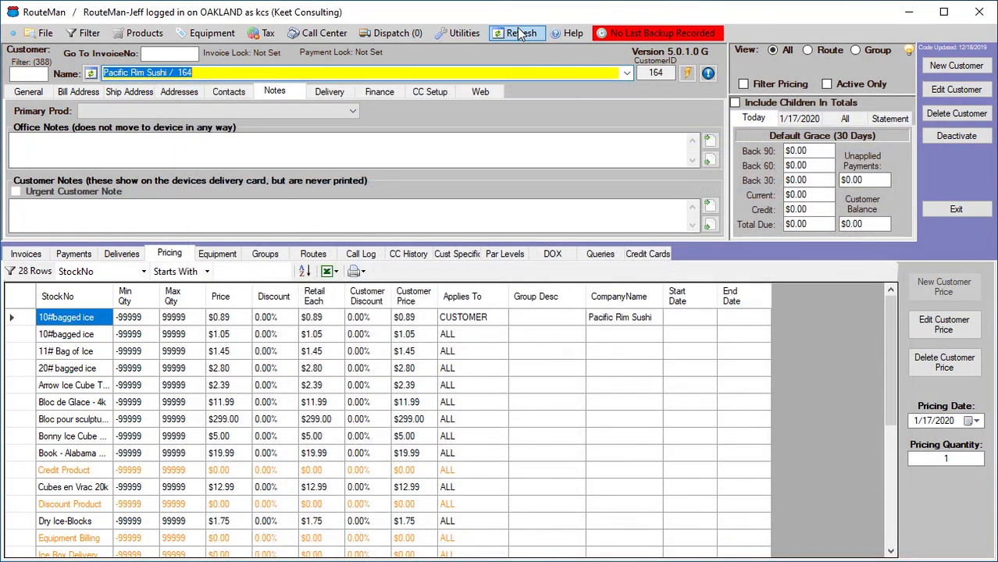
pyautogui.click(520, 34)
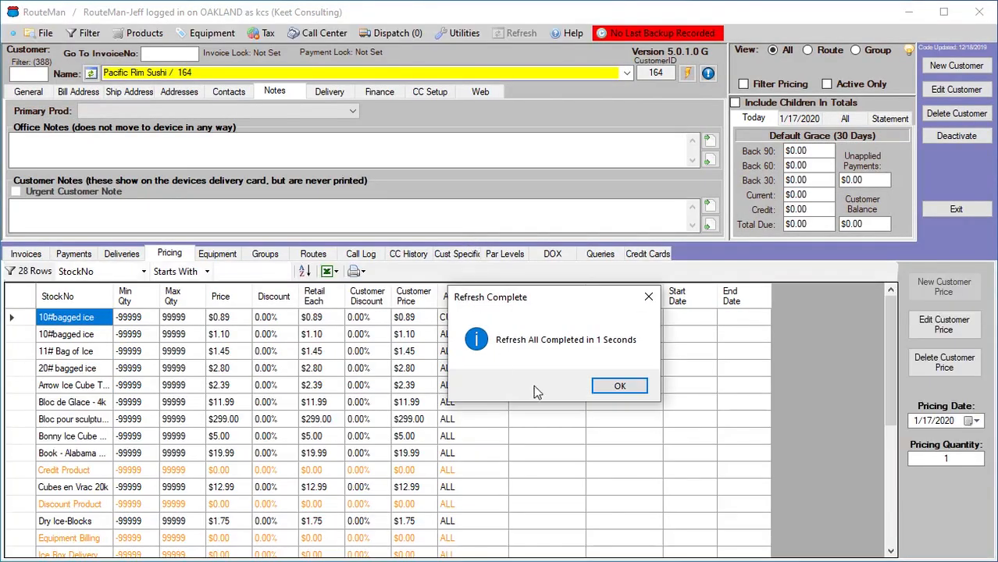
pyautogui.click(617, 385)
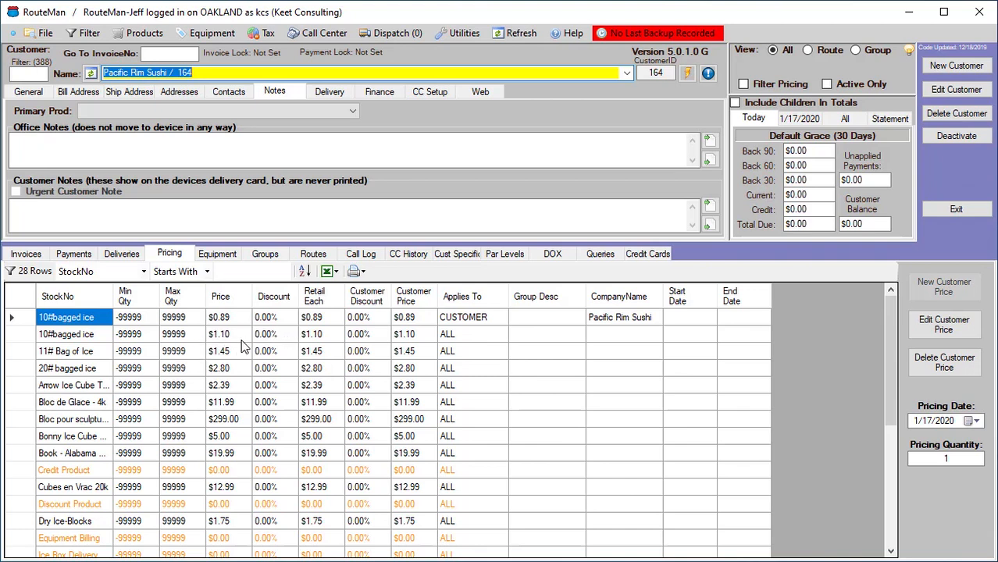
# Give the $1.10 ALL-customers price of 10#bagged ice an end date of 2/7/2020
pyautogui.click(147, 34)
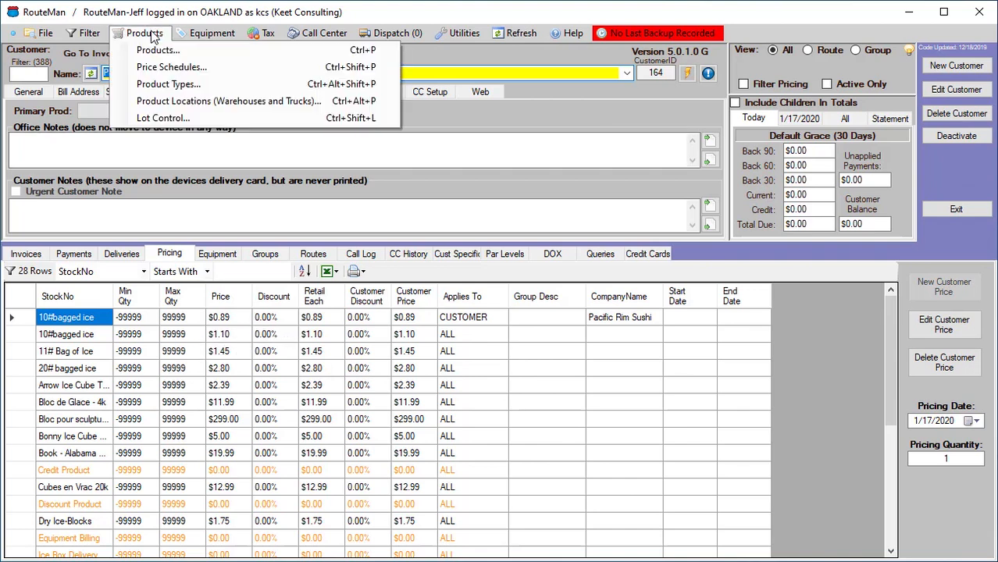
pyautogui.click(163, 68)
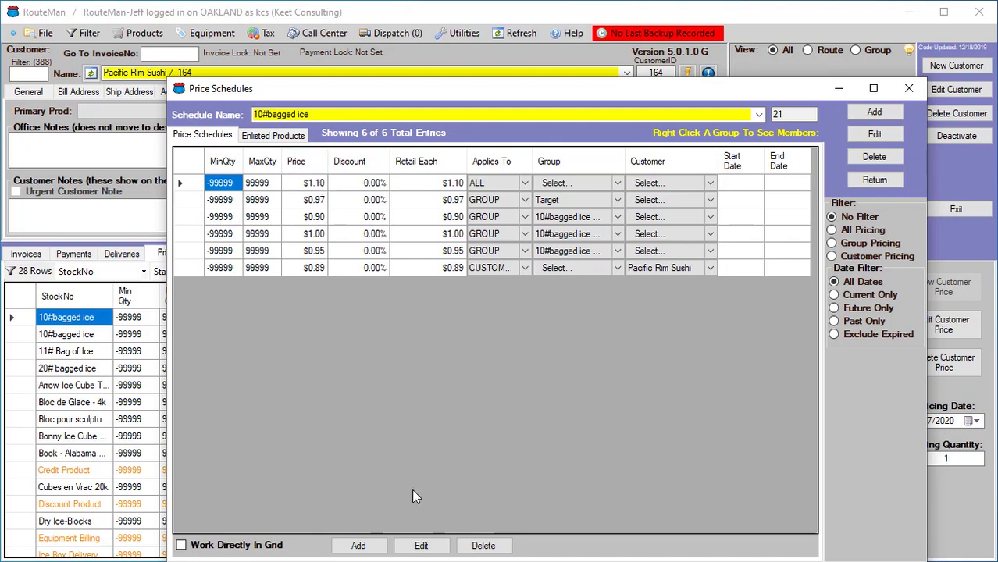
pyautogui.click(421, 546)
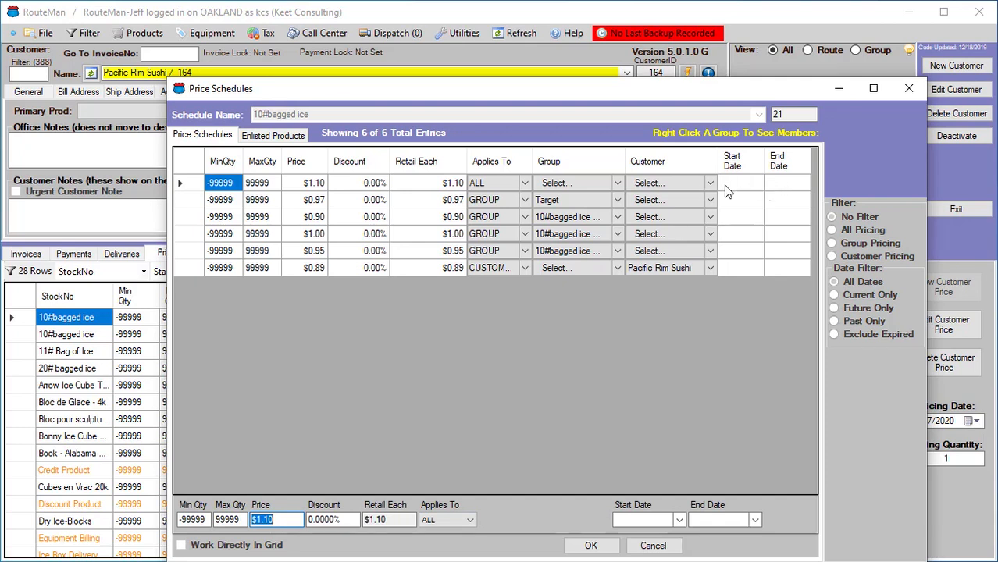
pyautogui.click(754, 521)
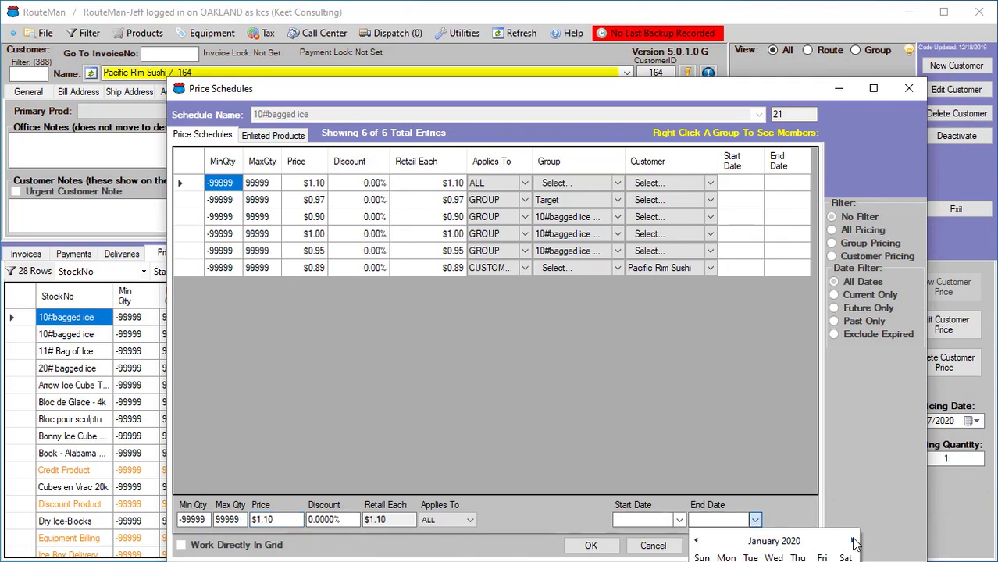
pyautogui.click(852, 541)
pyautogui.click(584, 81)
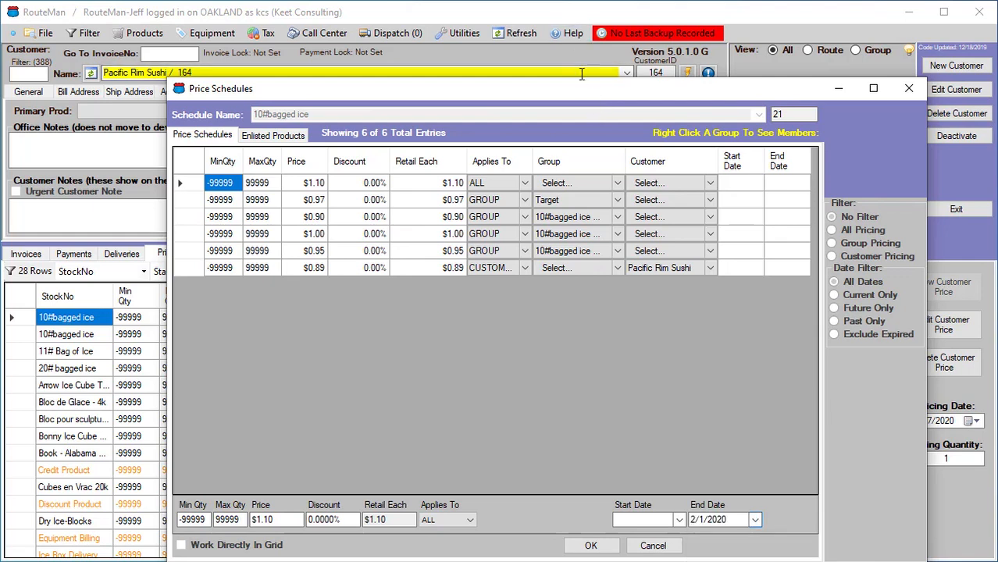
pyautogui.moveTo(561, 96); pyautogui.dragTo(394, 23)
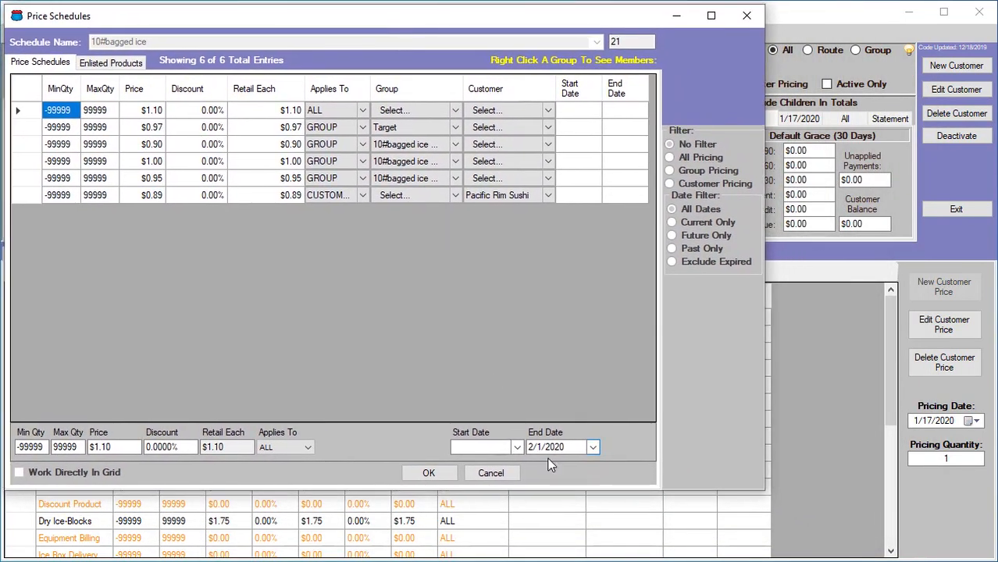
pyautogui.click(593, 451)
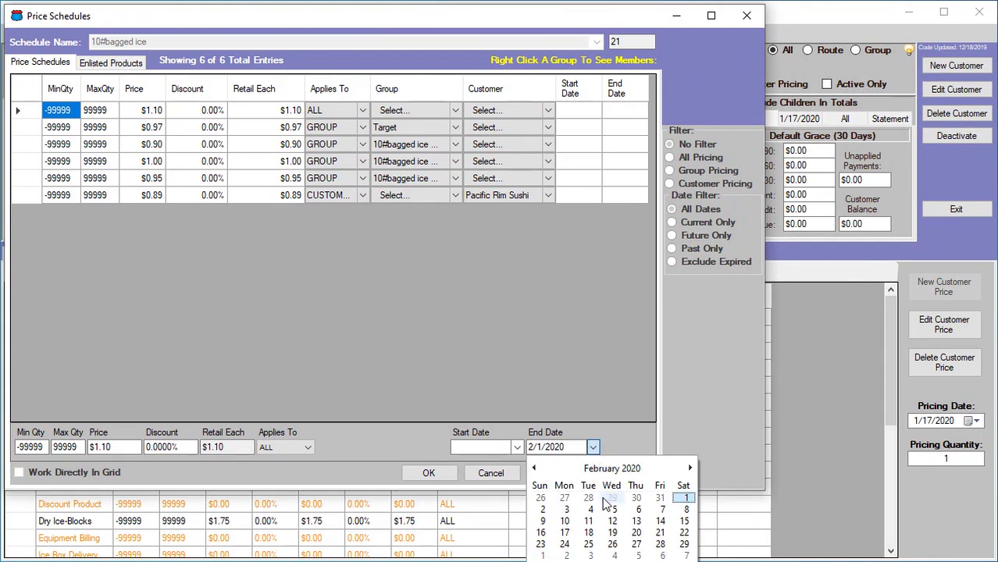
pyautogui.click(663, 509)
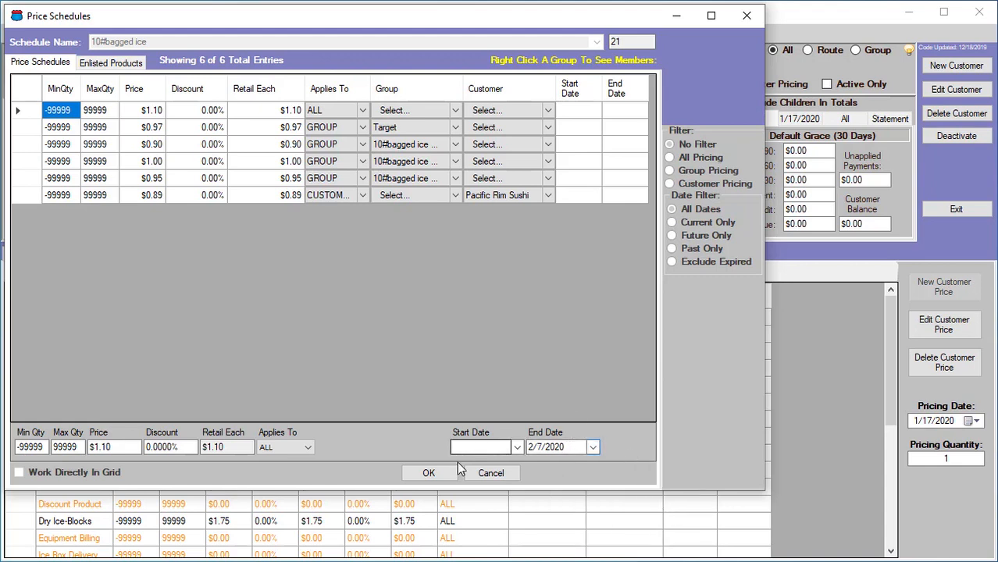
pyautogui.click(429, 474)
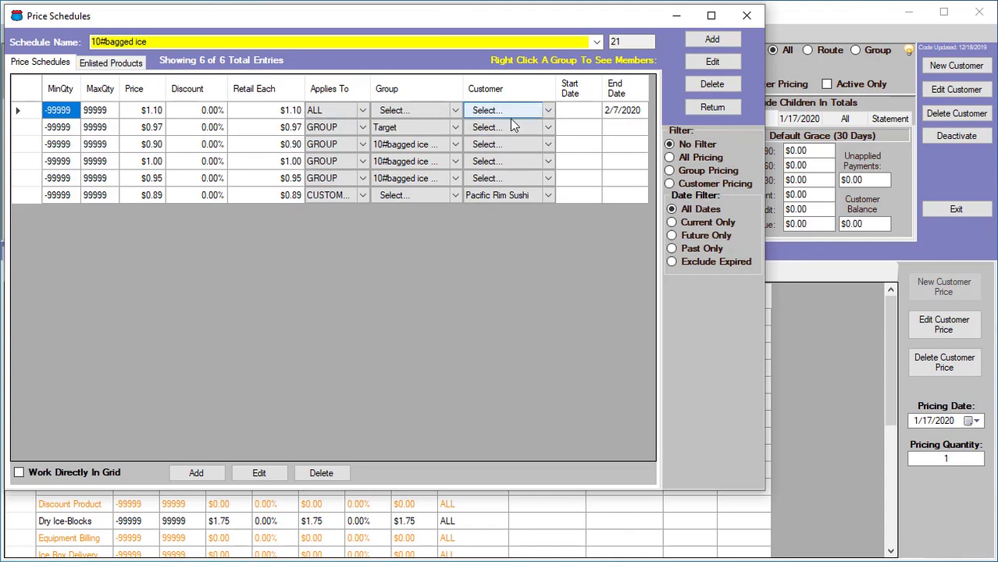
# Add a new ALL-customers price of $1.15 for 10#bagged ice starting 2/8/2020
pyautogui.click(204, 470)
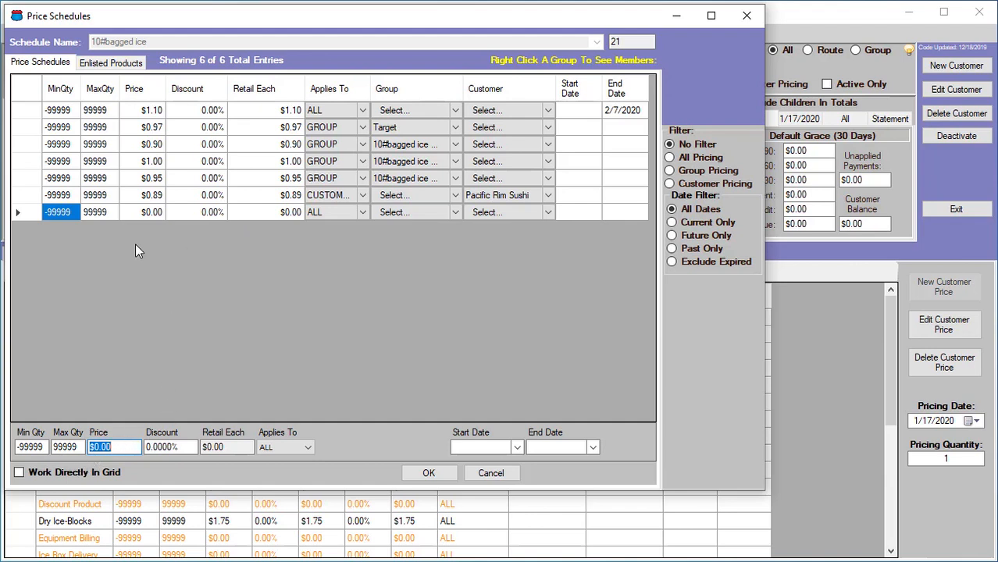
pyautogui.write('1.15')
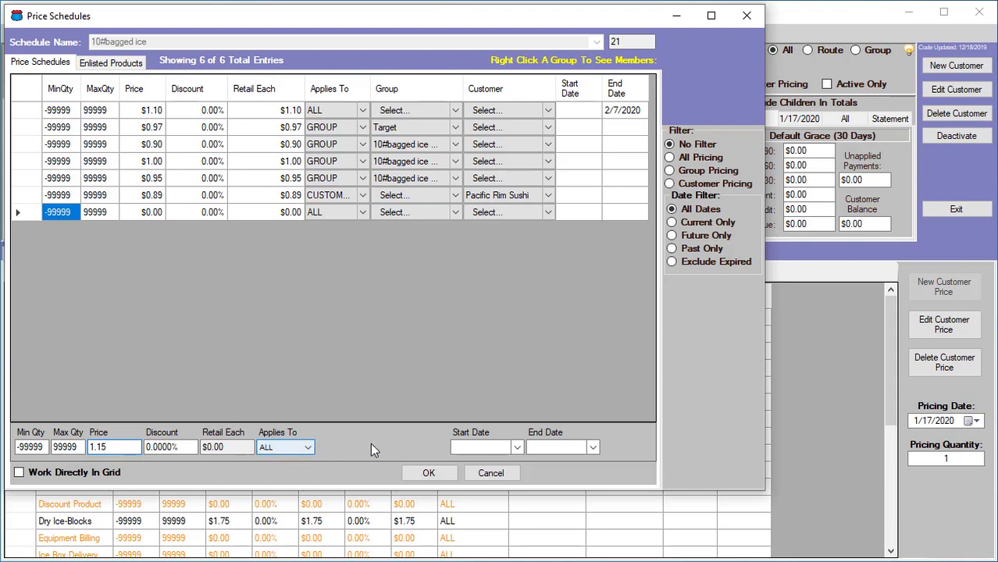
pyautogui.click(517, 447)
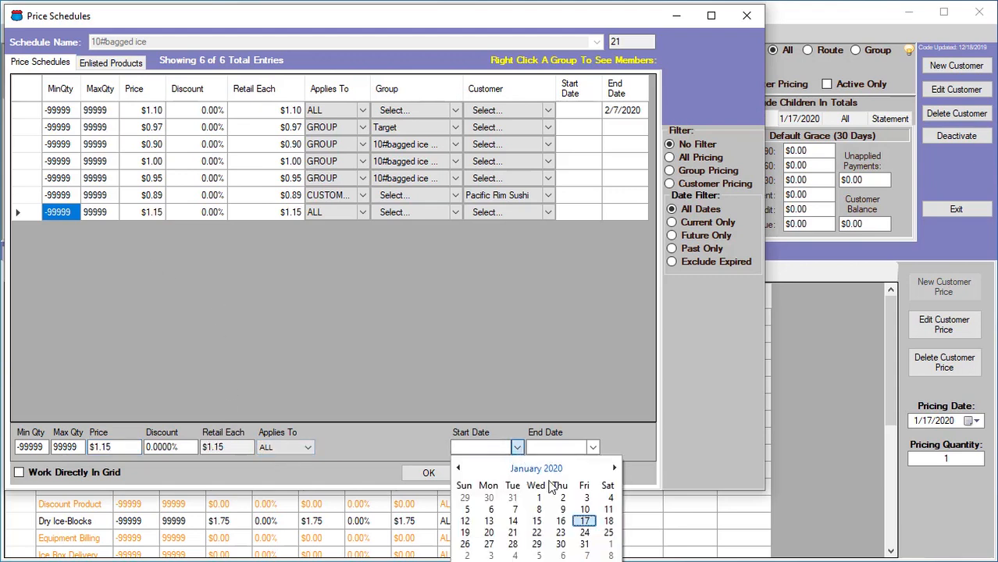
pyautogui.click(613, 468)
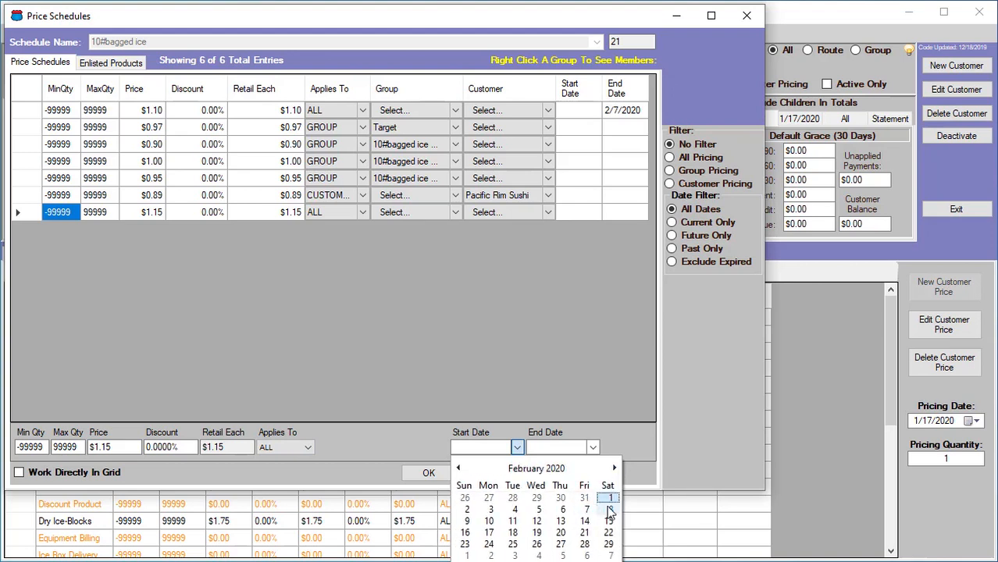
pyautogui.click(610, 510)
pyautogui.click(427, 474)
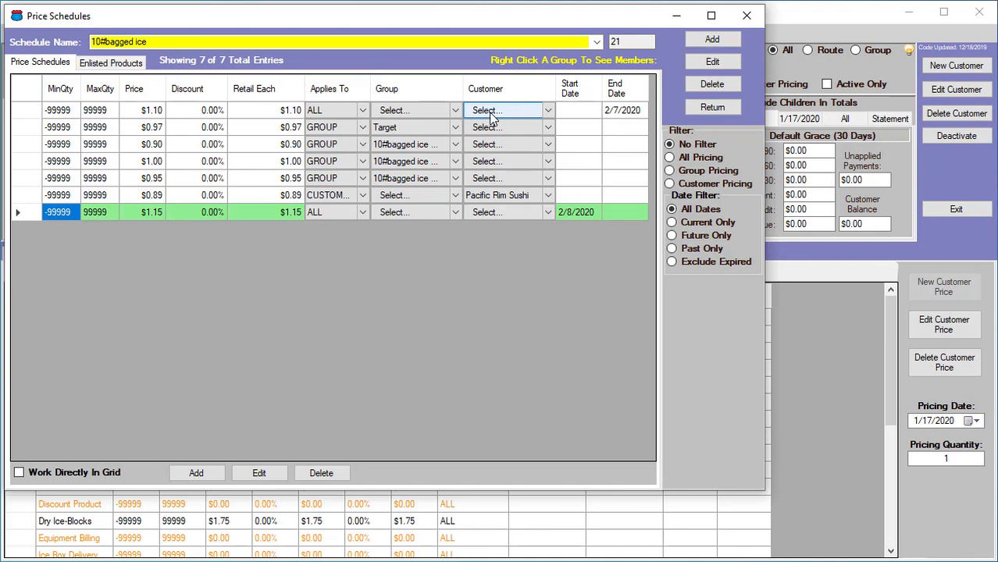
# Change the price of the 10#bagged ice @ $1.00 group schedule to $1.05
pyautogui.click(37, 114)
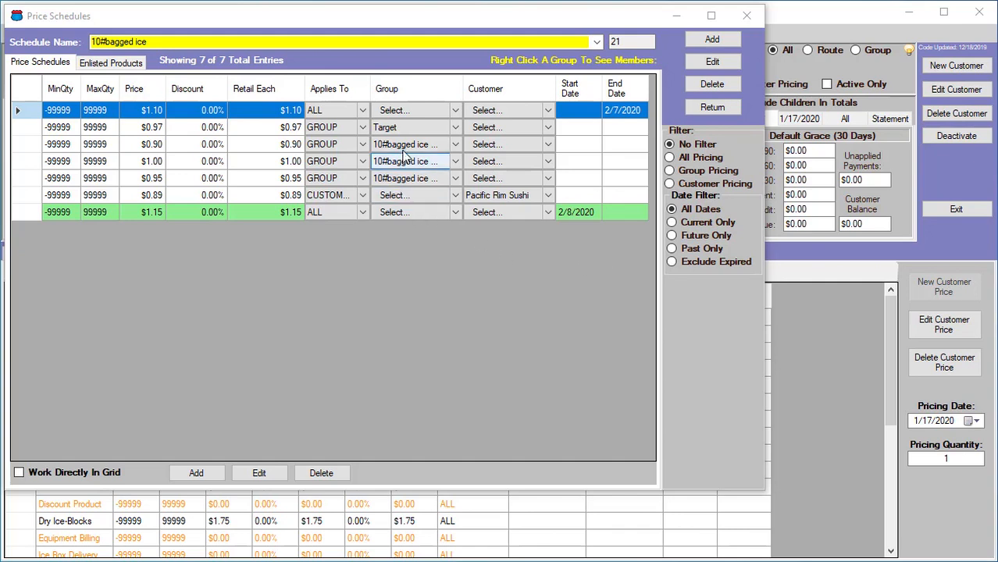
pyautogui.moveTo(464, 89); pyautogui.dragTo(506, 89)
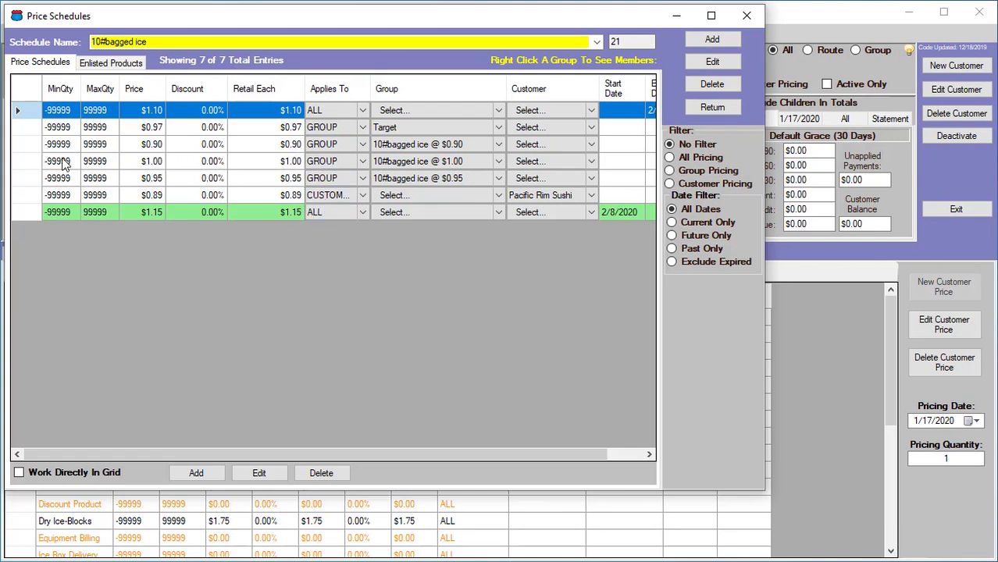
pyautogui.click(28, 161)
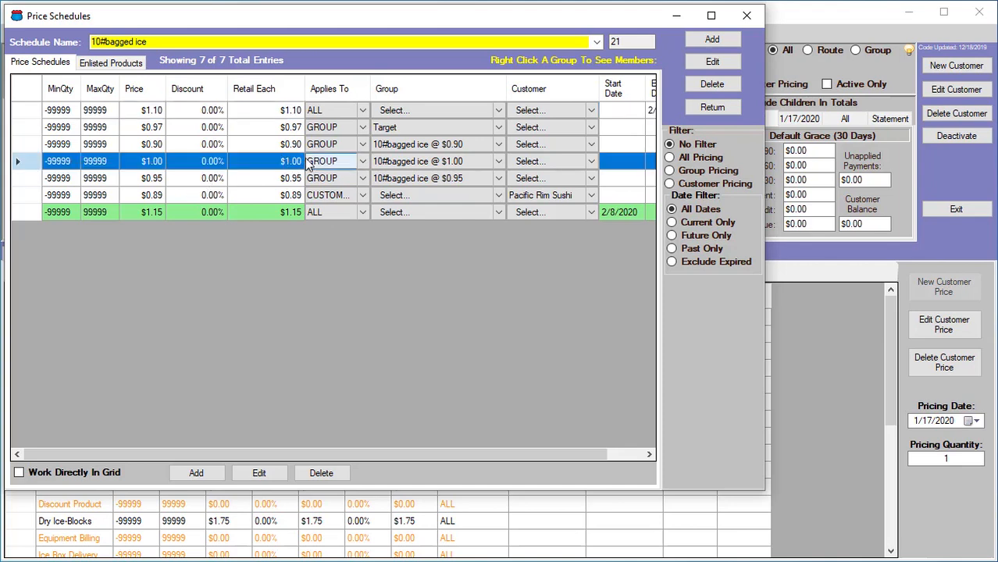
pyautogui.click(259, 472)
pyautogui.click(121, 448)
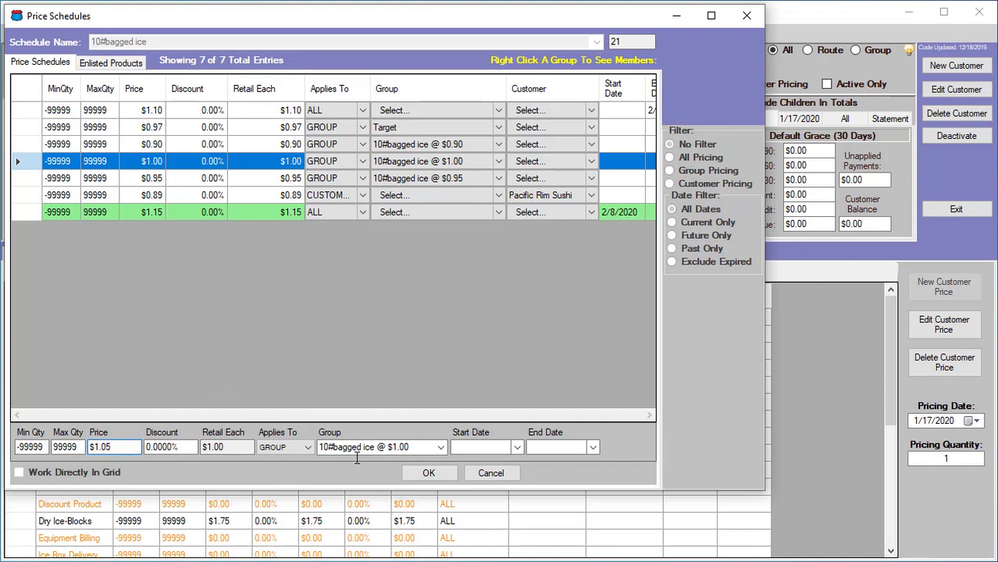
pyautogui.click(428, 474)
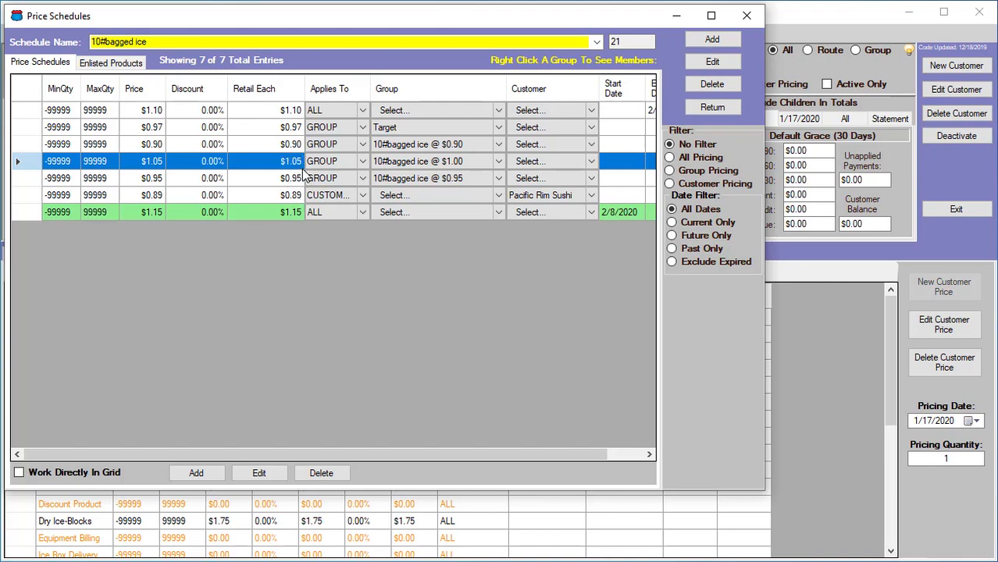
# Change the price of the 10#bagged ice @ $0.95 group schedule to $1.00
pyautogui.click(442, 162)
pyautogui.click(17, 179)
pyautogui.click(261, 472)
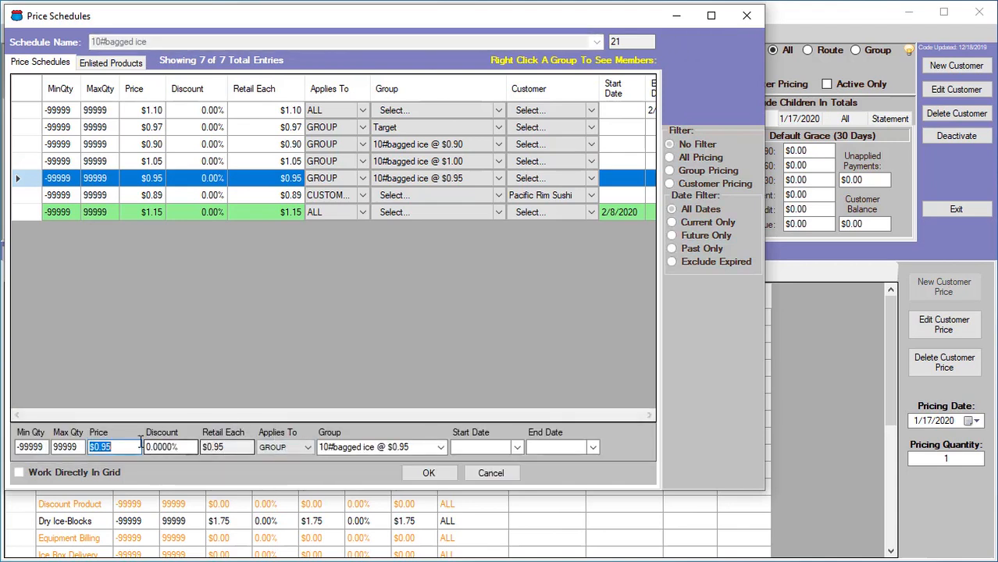
pyautogui.write('1')
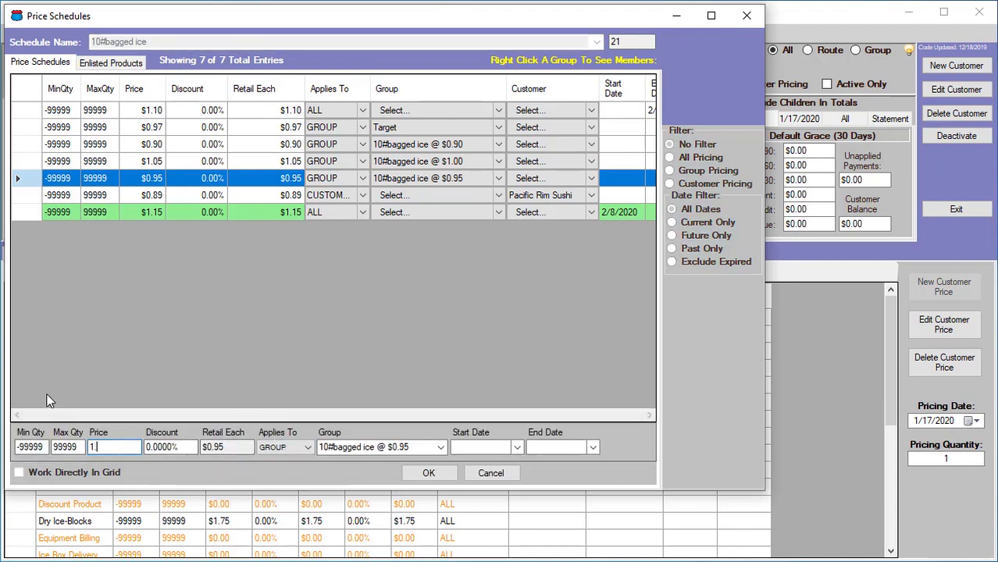
pyautogui.write('.00')
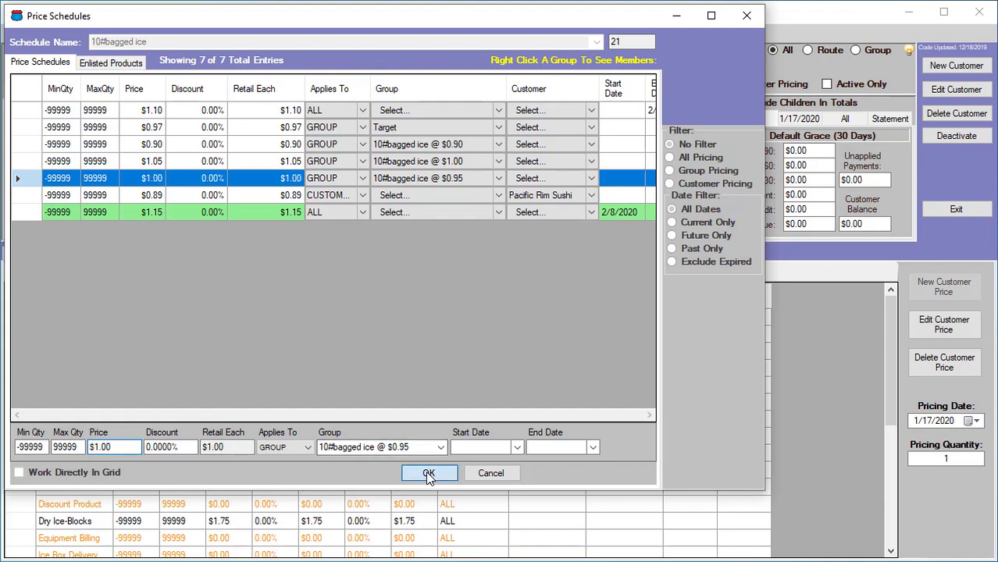
pyautogui.click(429, 472)
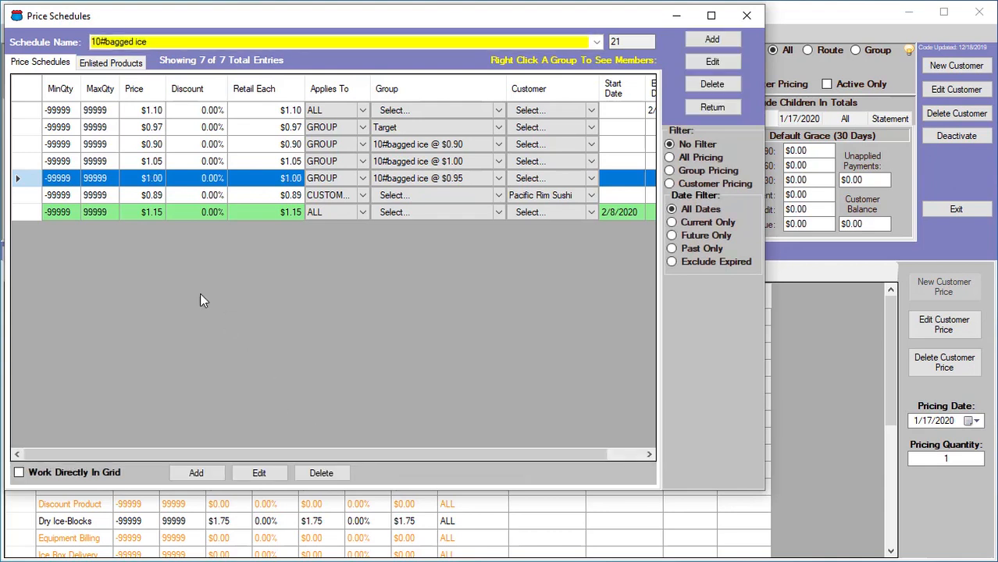
# Change the price of the 10#bagged ice @ $0.90 group schedule to $0.95
pyautogui.click(23, 147)
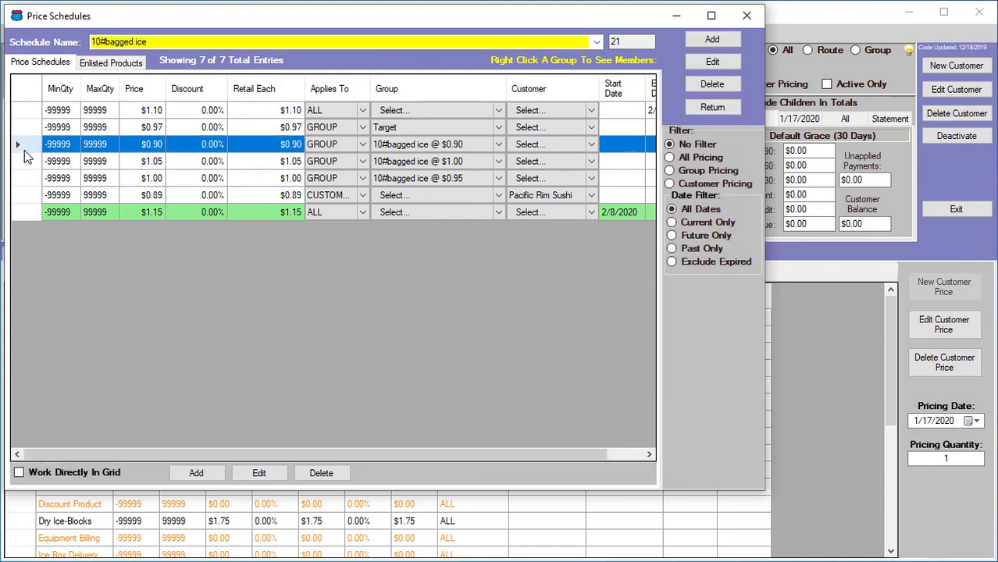
pyautogui.click(245, 476)
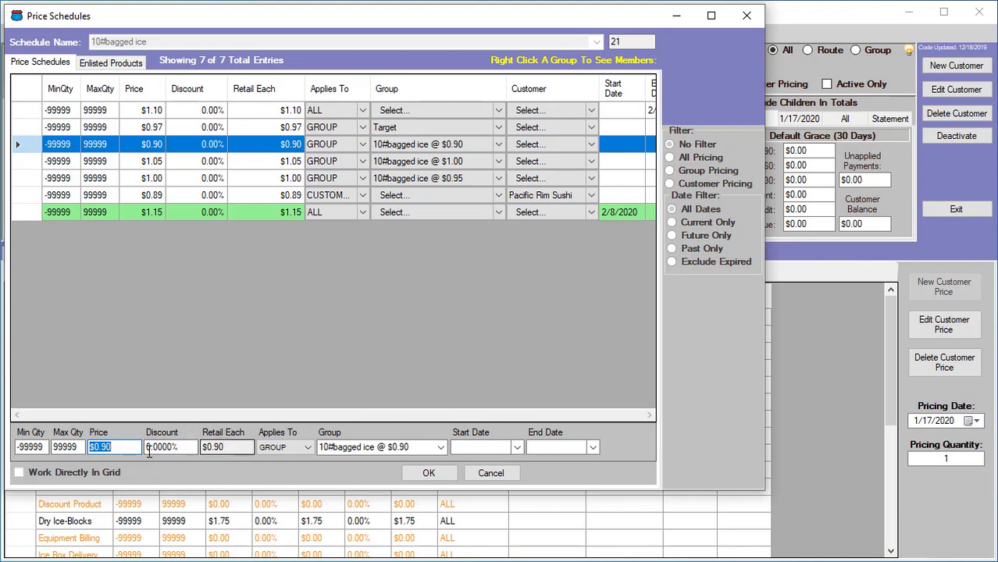
pyautogui.press('BackSpace')
pyautogui.write('.95')
pyautogui.click(449, 478)
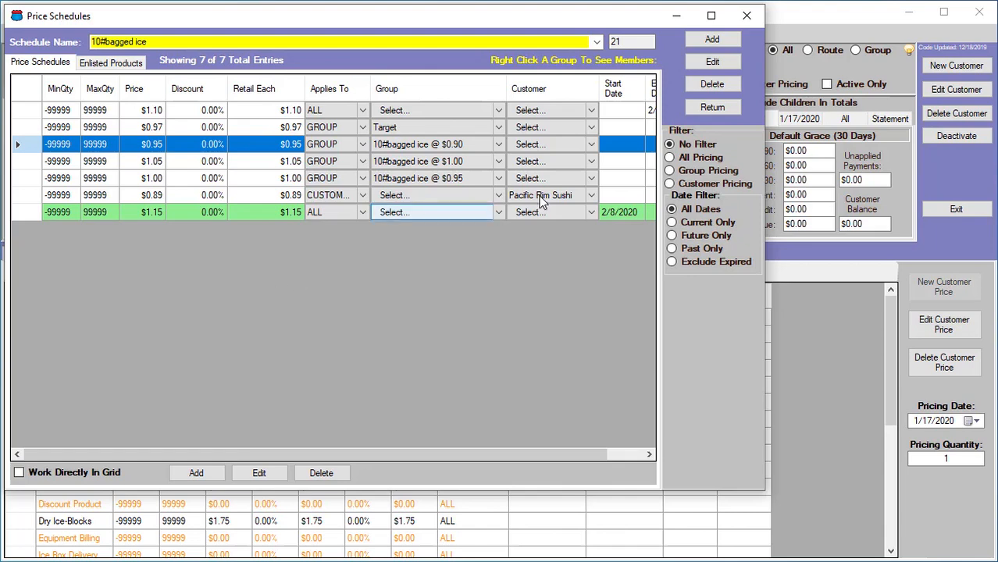
# Close the price schedules and refresh all data
pyautogui.click(722, 108)
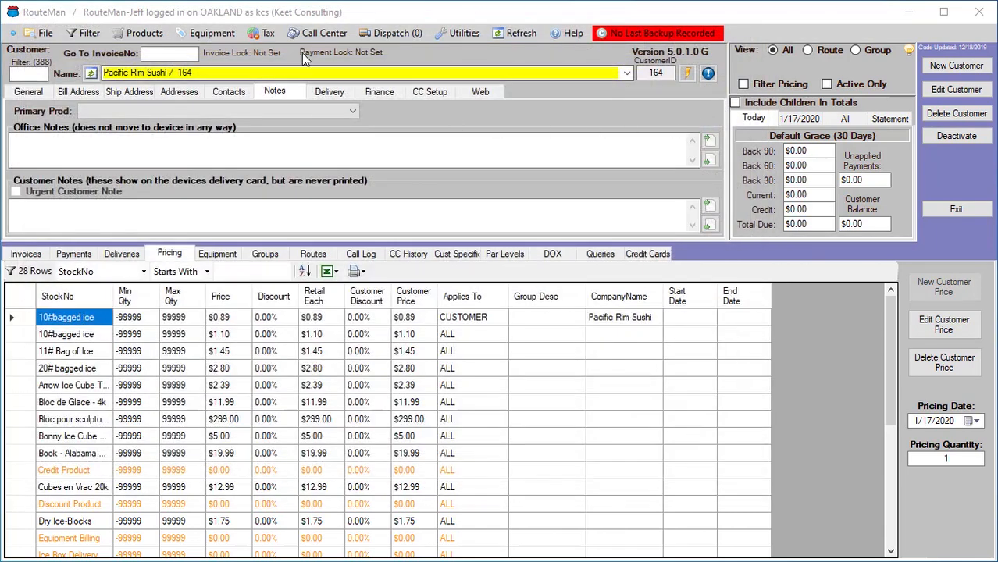
pyautogui.click(515, 34)
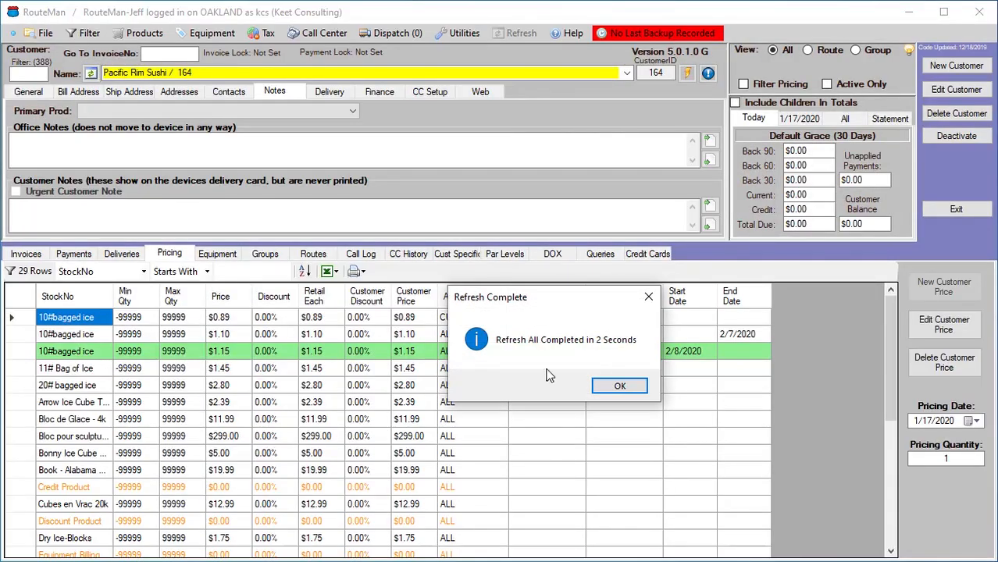
pyautogui.click(632, 385)
# Open Customer Groups and rename the 10#bagged ice @ $1.00 group to 10#bagged ice @ $1.05
pyautogui.click(64, 36)
pyautogui.click(58, 53)
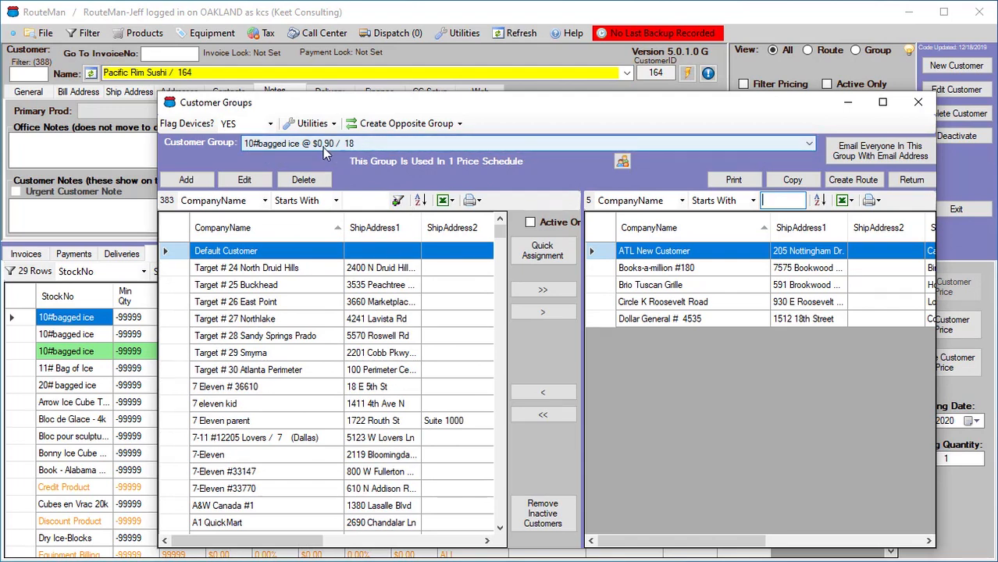
pyautogui.click(247, 181)
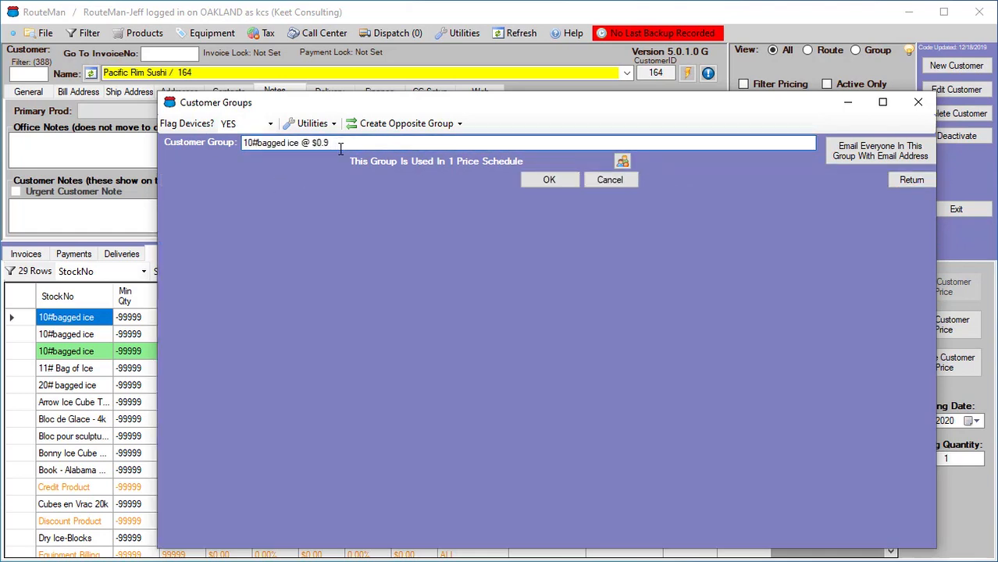
pyautogui.click(618, 182)
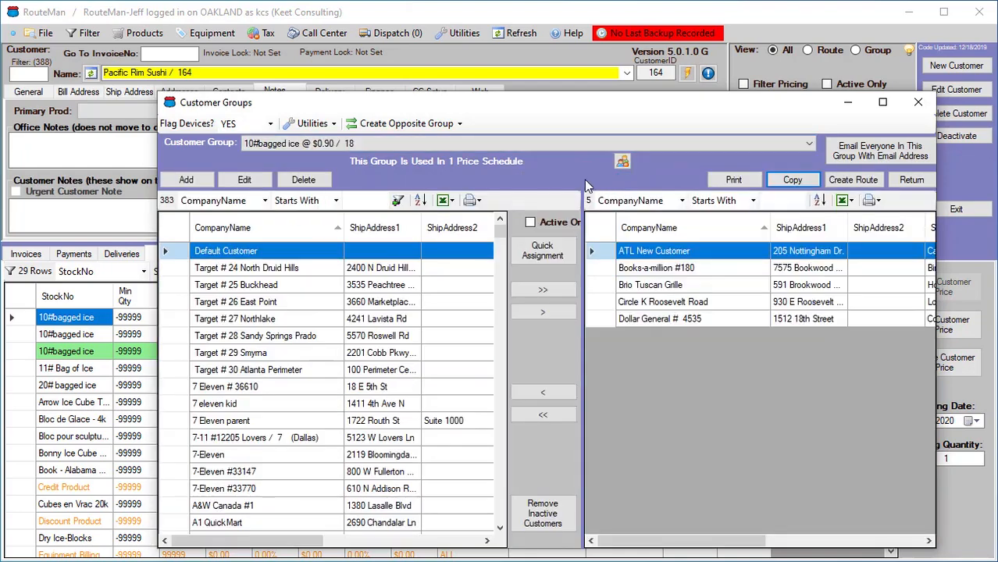
pyautogui.click(810, 143)
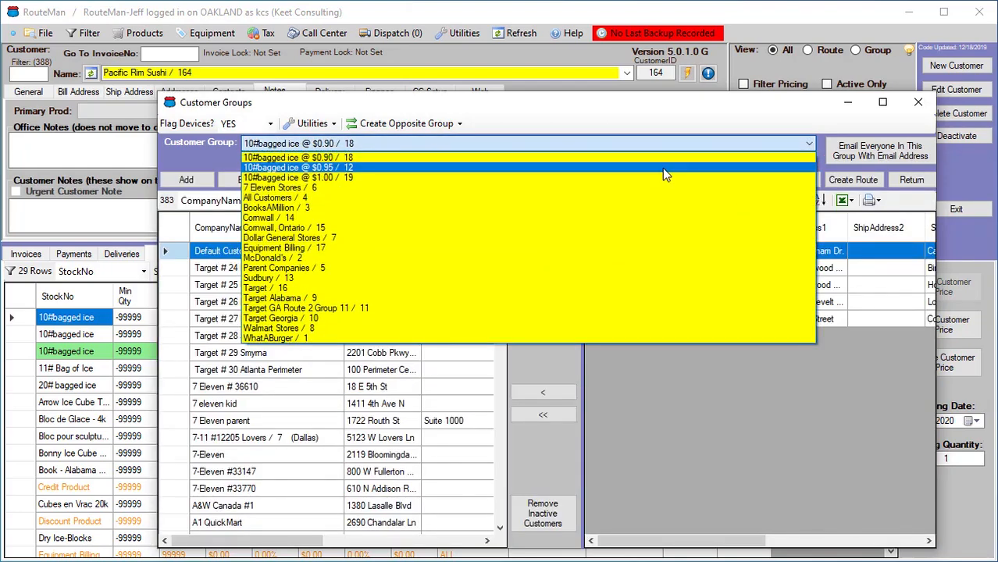
pyautogui.click(319, 179)
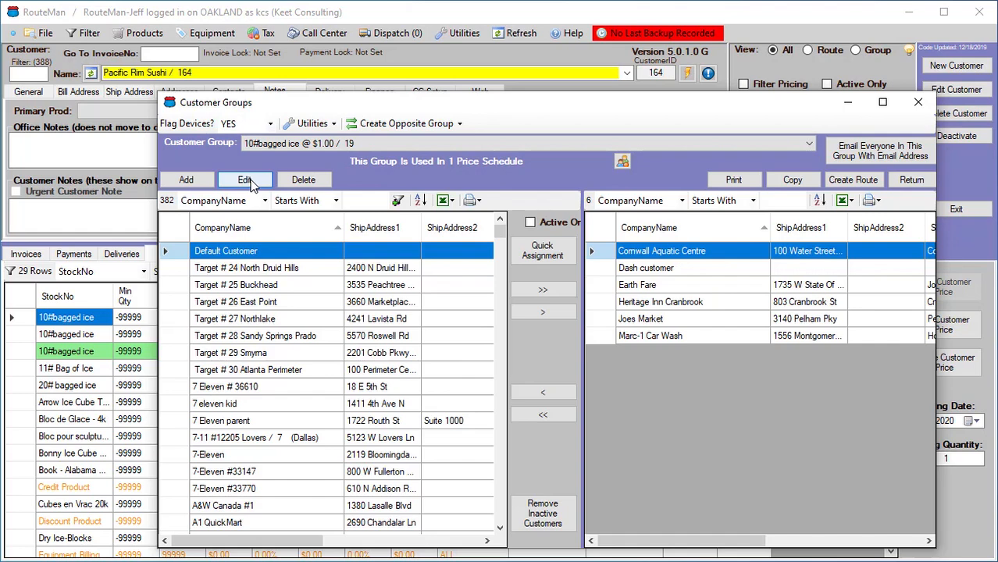
pyautogui.click(253, 181)
pyautogui.click(359, 144)
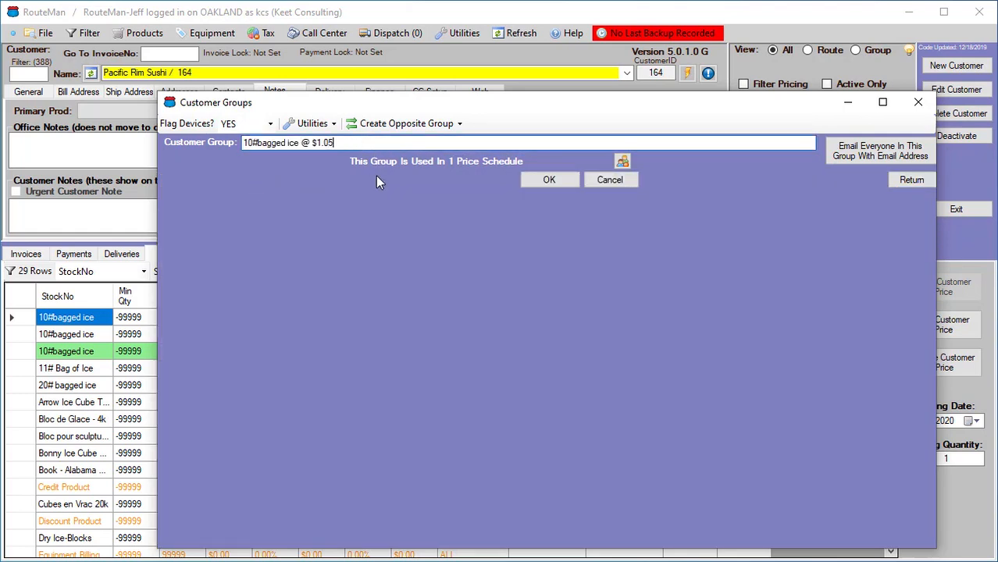
pyautogui.click(531, 180)
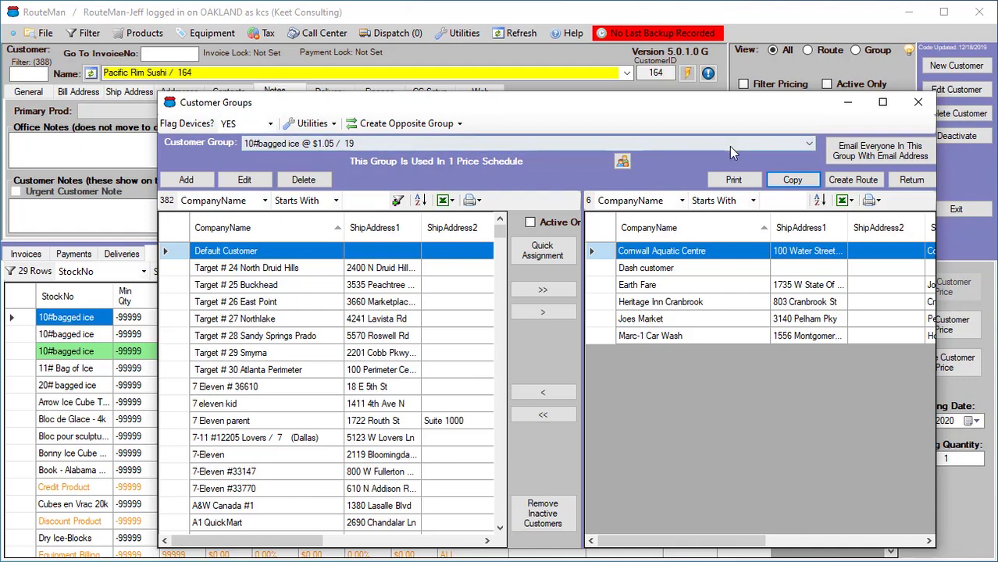
# Rename the 10#bagged ice @ $0.95 customer group to 10#bagged ice @ $1.00
pyautogui.click(730, 146)
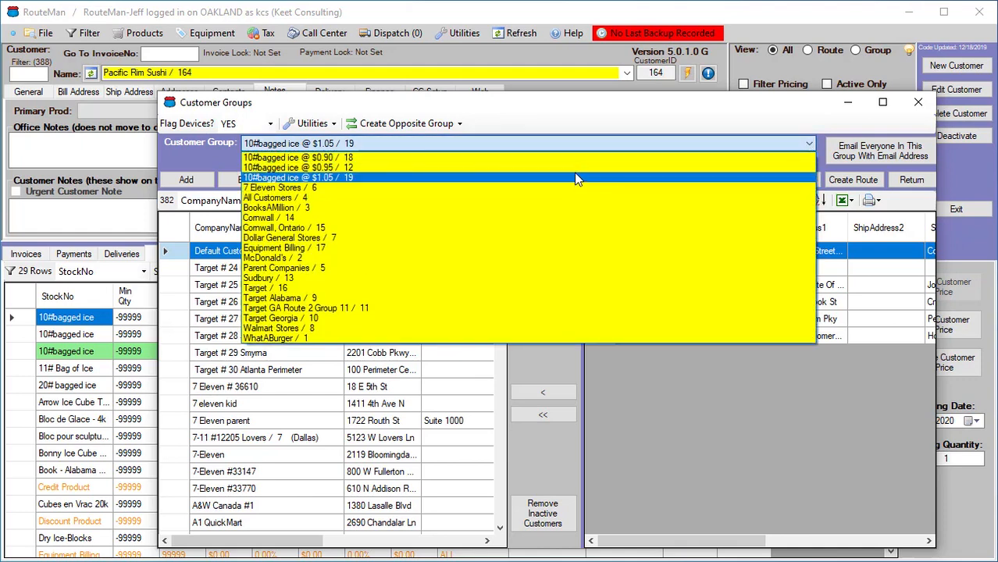
pyautogui.click(576, 168)
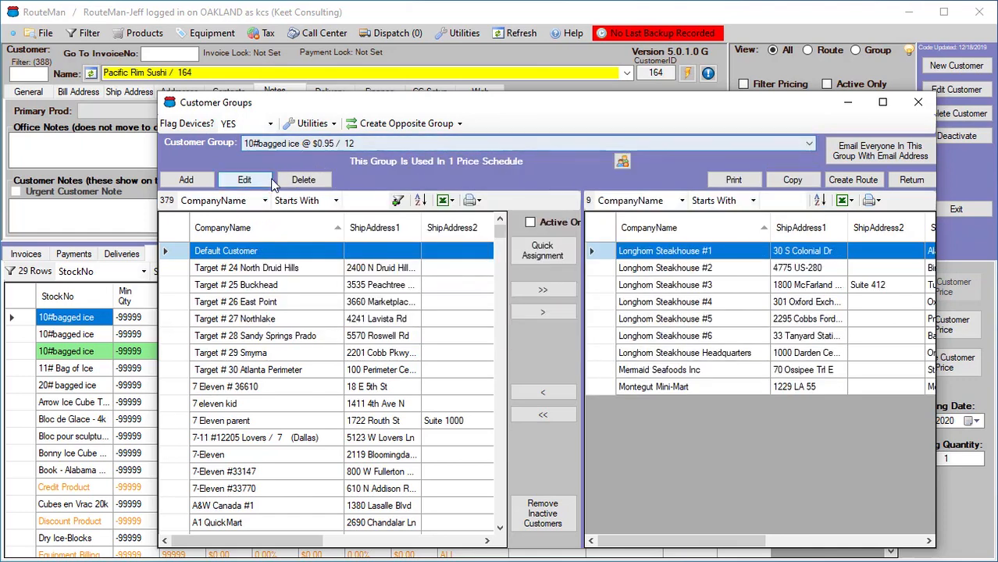
pyautogui.click(244, 180)
pyautogui.click(346, 142)
pyautogui.press('BackSpace')
pyautogui.press('BackSpace')
pyautogui.press('BackSpace')
pyautogui.press('BackSpace')
pyautogui.press('BackSpace')
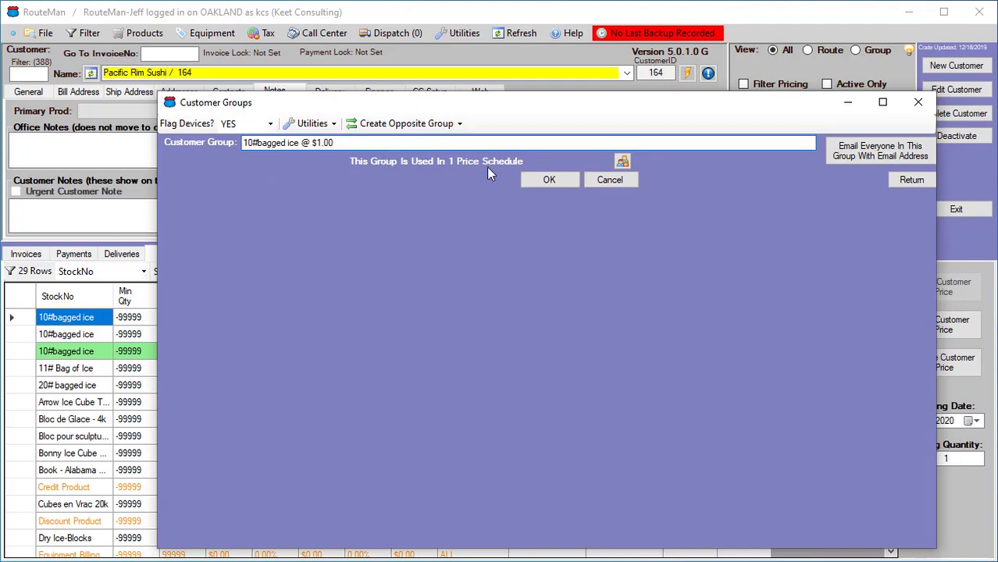
pyautogui.click(547, 179)
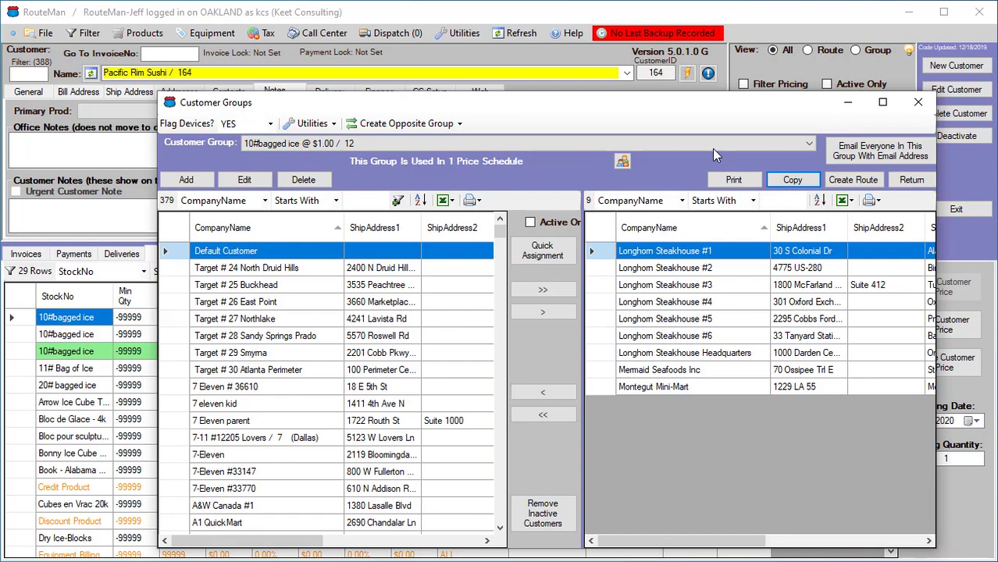
# Rename the 10#bagged ice @ $0.90 customer group to 10#bagged ice @ $0.95
pyautogui.click(809, 143)
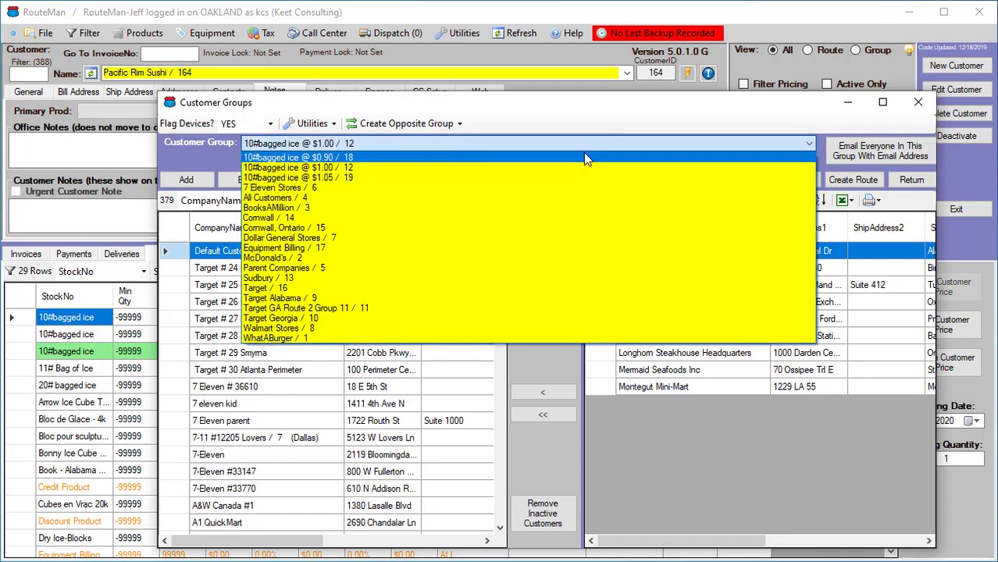
pyautogui.click(583, 155)
pyautogui.click(248, 180)
pyautogui.click(359, 142)
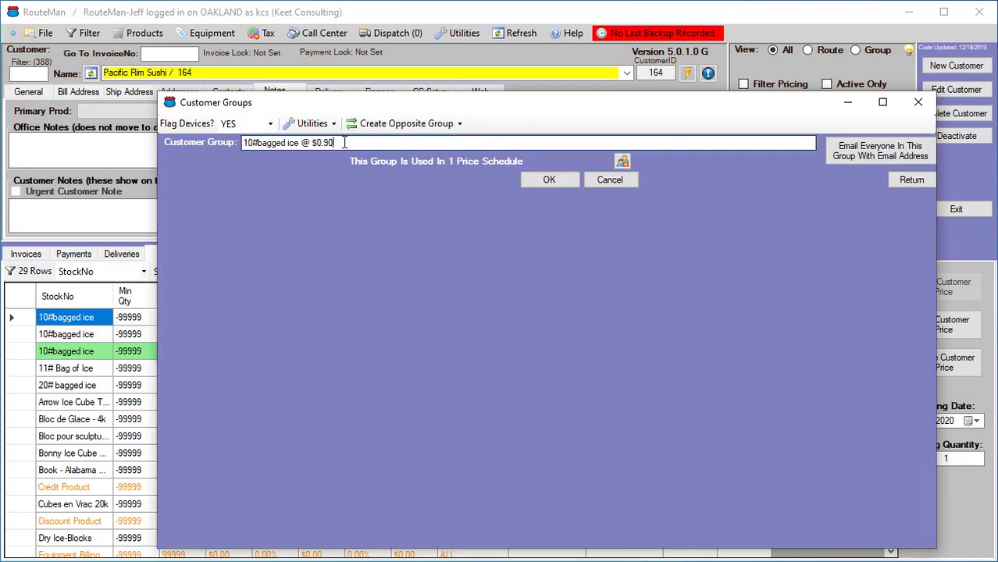
pyautogui.write('5')
pyautogui.click(560, 182)
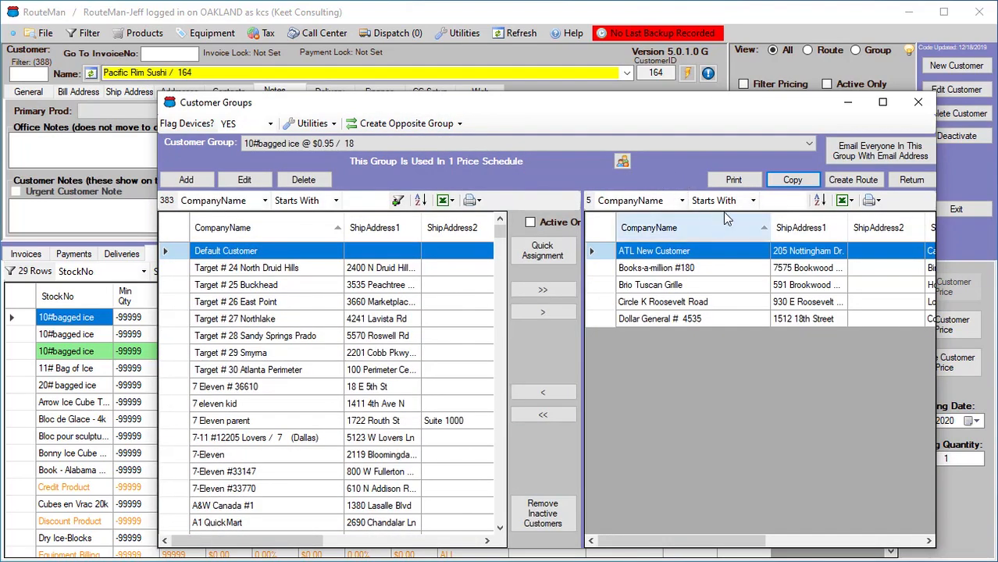
# Close Customer Groups and view customers filtered to the 10#bagged ice @ $1.00 group on the Groups tab
pyautogui.click(908, 183)
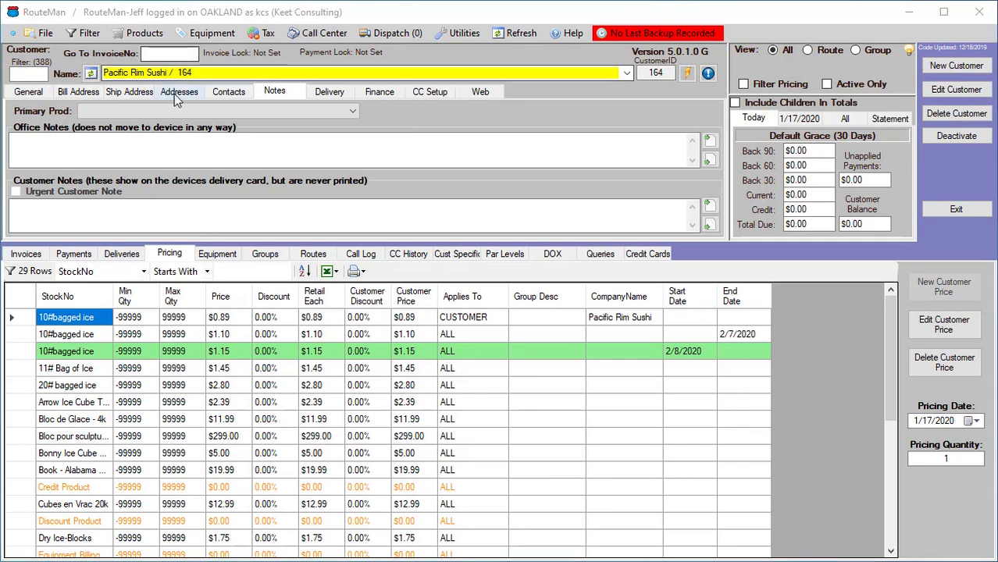
pyautogui.click(264, 255)
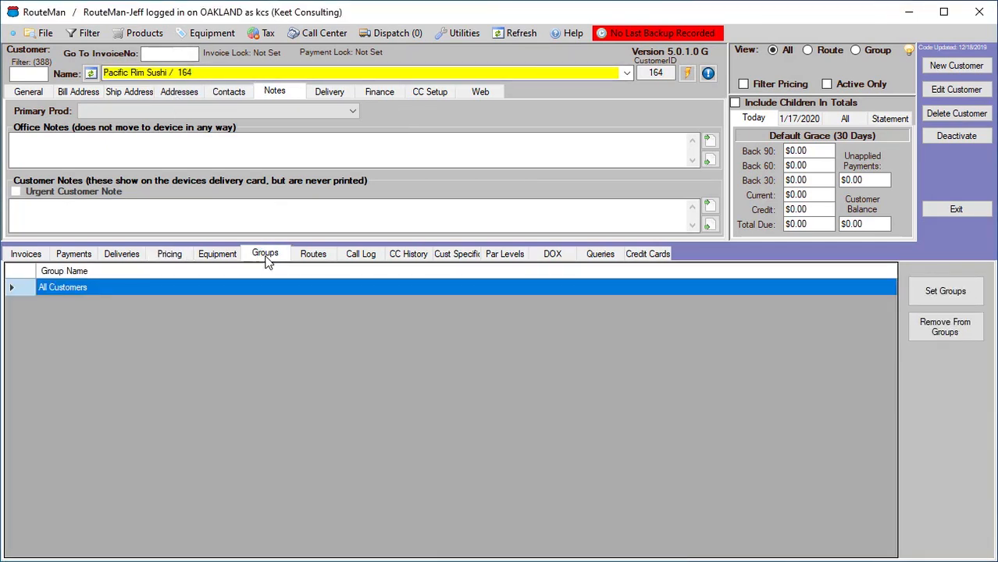
pyautogui.click(856, 50)
pyautogui.click(890, 69)
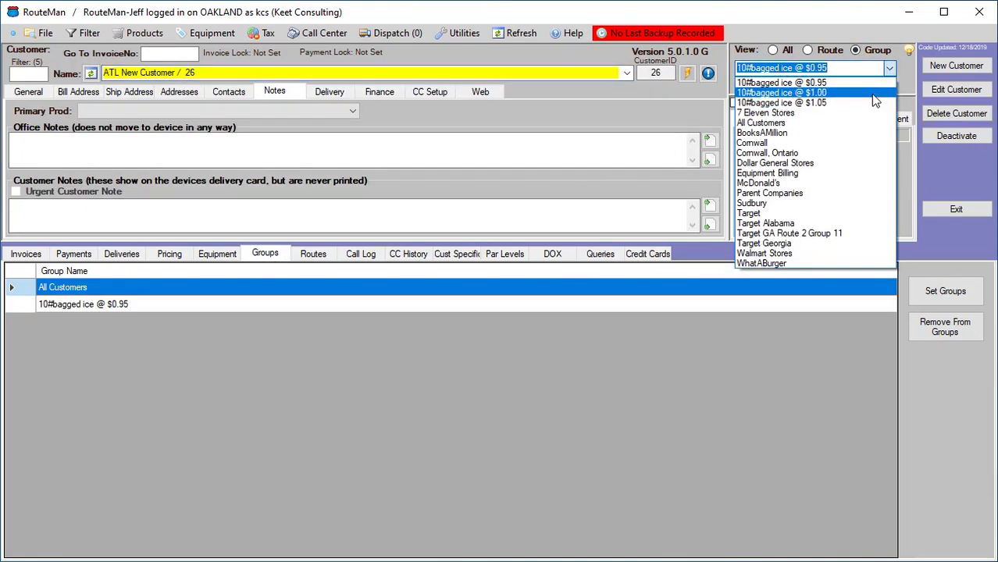
pyautogui.click(873, 93)
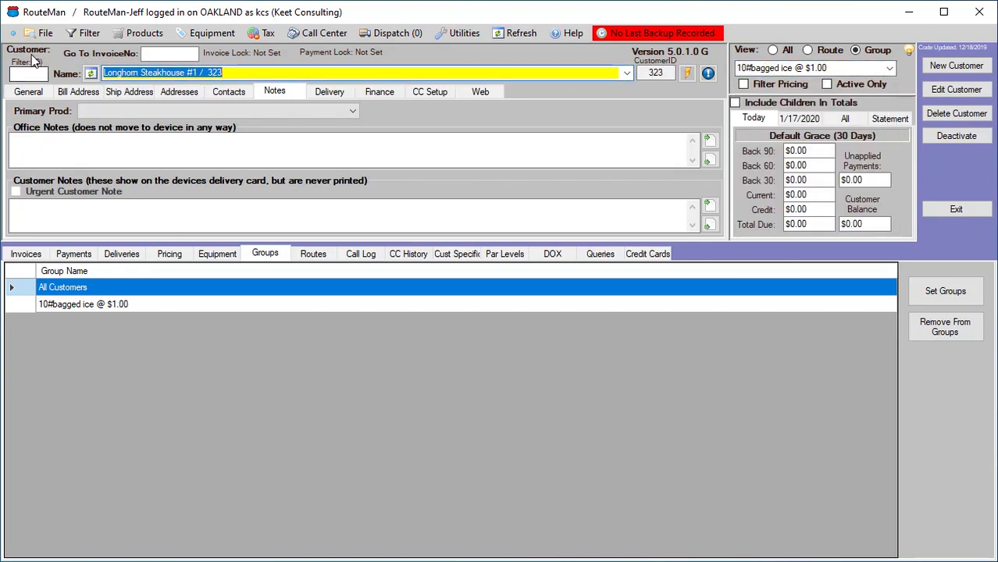
# Move Mermaid Seafoods Inc from the 10#bagged ice @ $1.00 group into the 10#bagged ice @ $0.95 group, then refresh
pyautogui.click(627, 74)
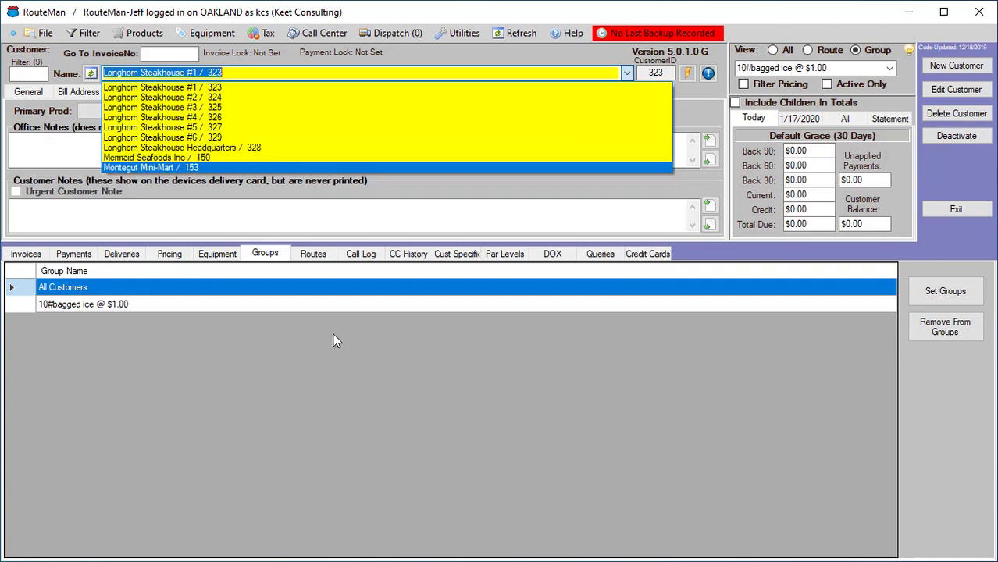
pyautogui.click(206, 157)
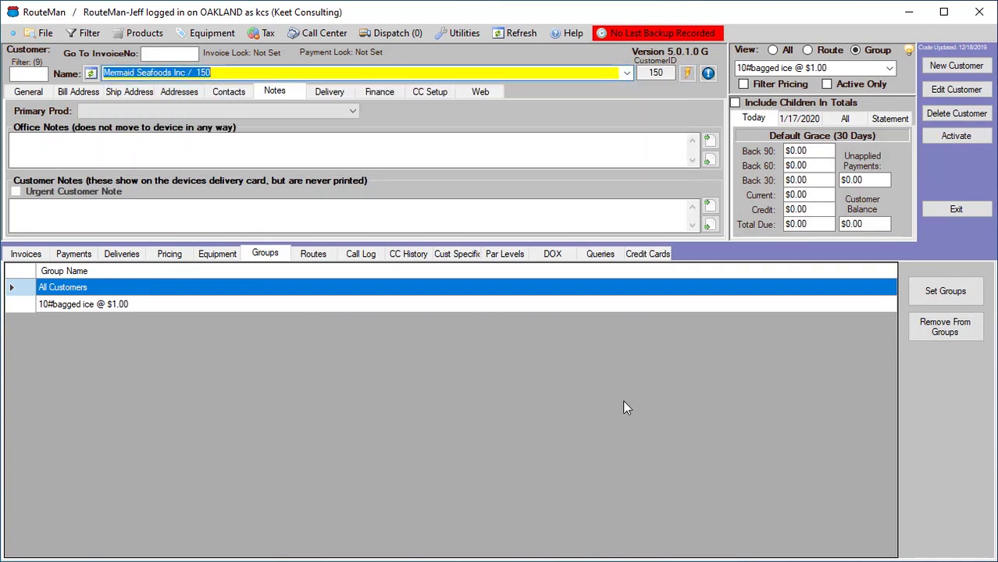
pyautogui.click(944, 293)
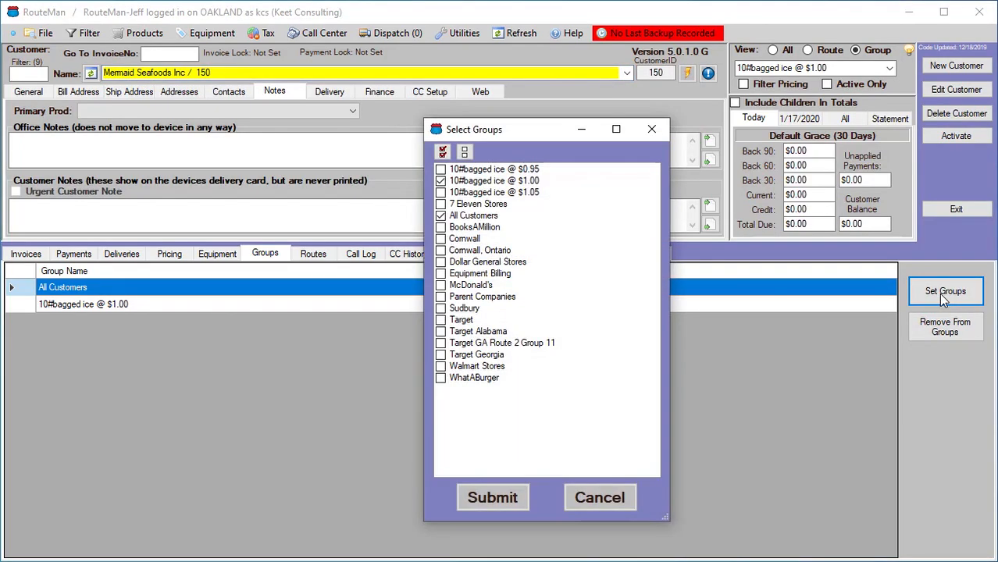
pyautogui.click(441, 170)
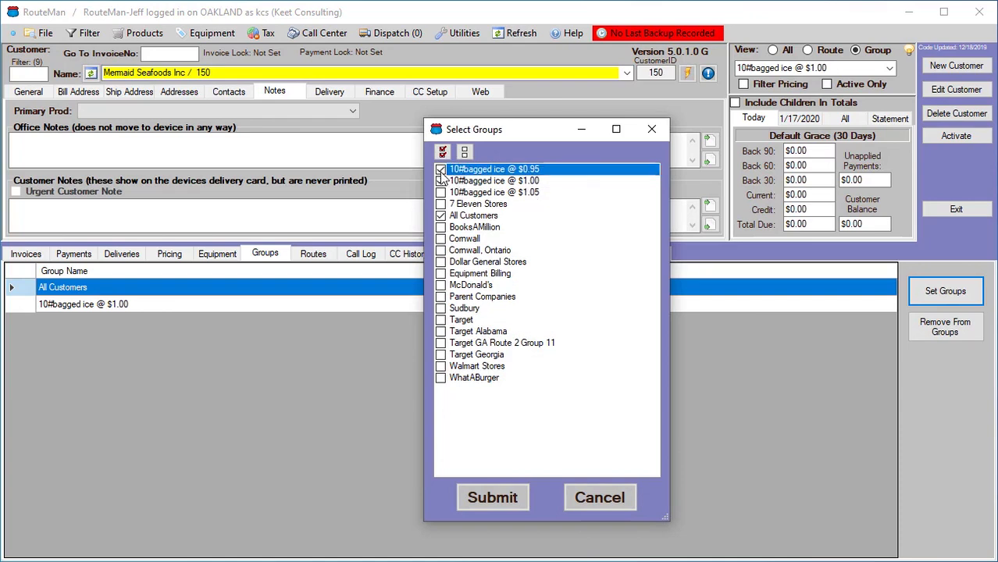
pyautogui.click(440, 181)
pyautogui.click(493, 498)
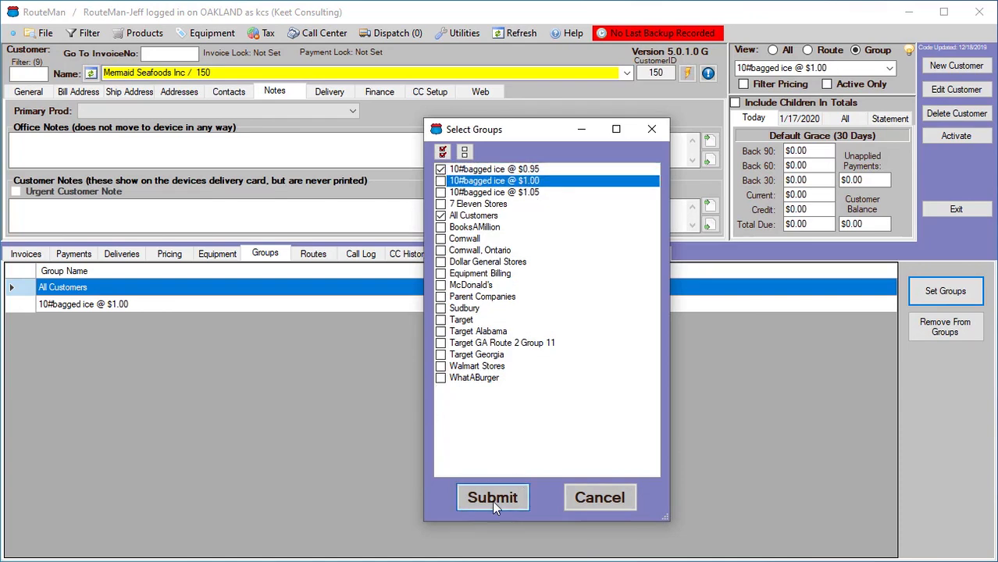
pyautogui.click(605, 385)
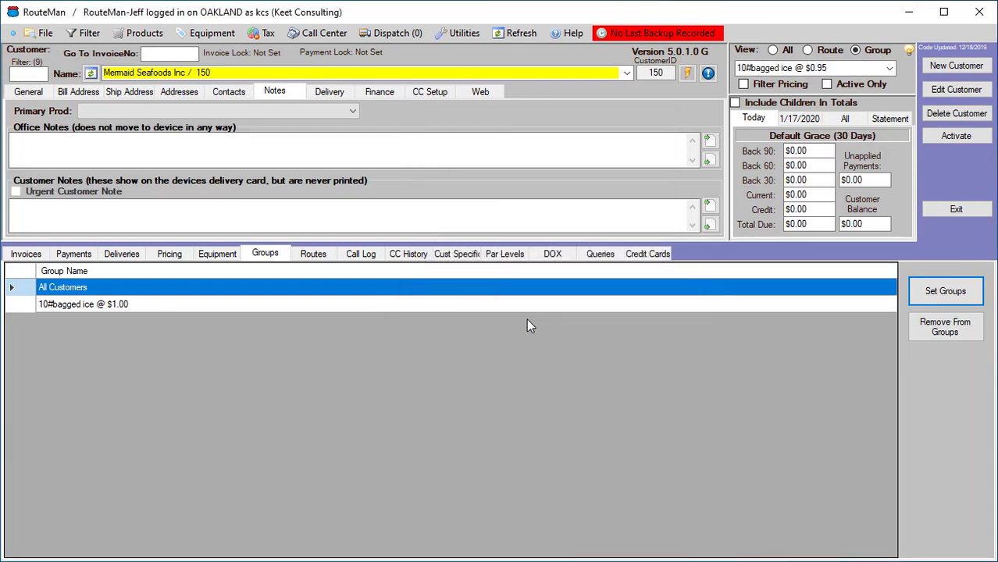
pyautogui.click(512, 34)
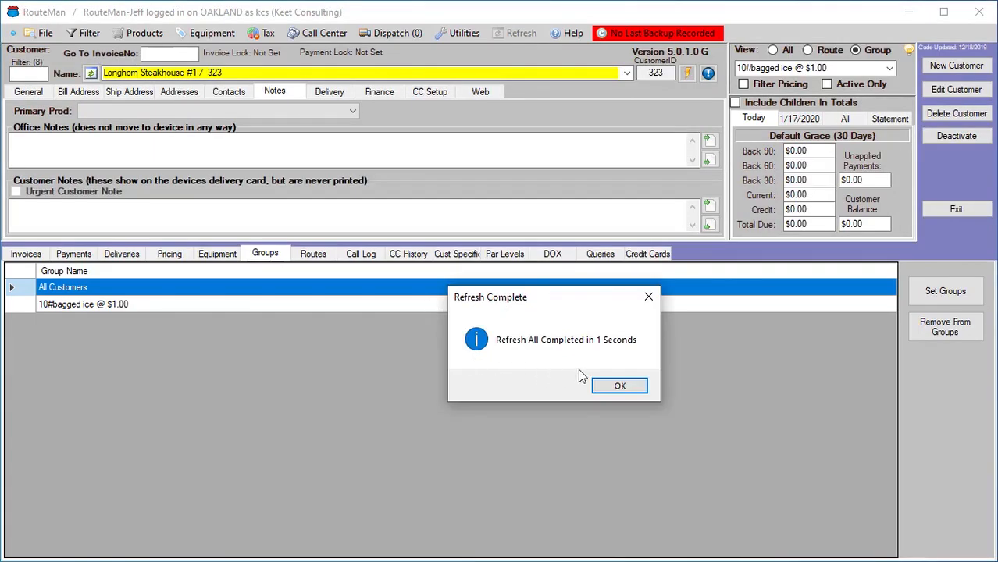
# Move Montegut Mini-Mart from the 10#bagged ice @ $1.00 group into the 10#bagged ice @ $1.05 group
pyautogui.click(619, 386)
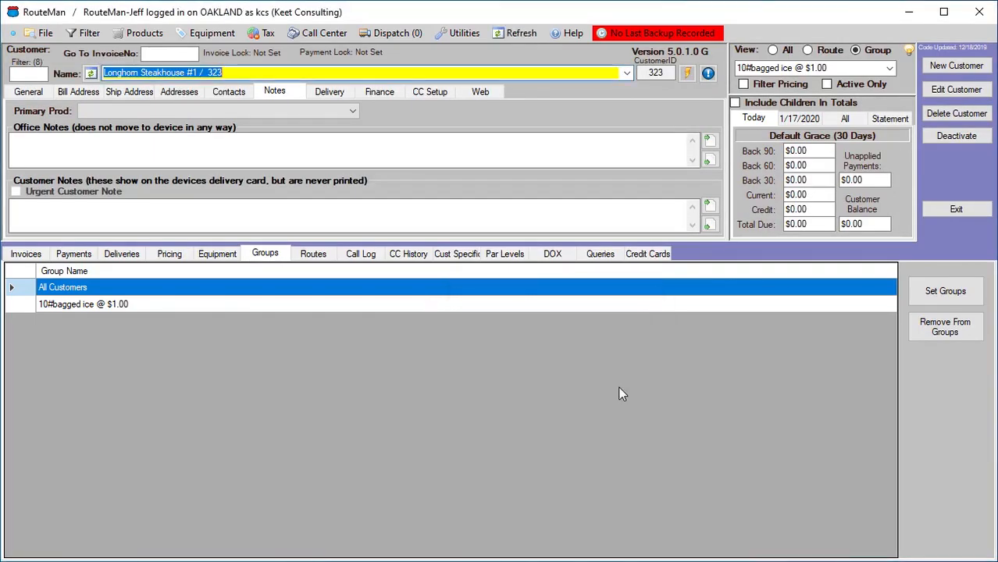
pyautogui.click(627, 73)
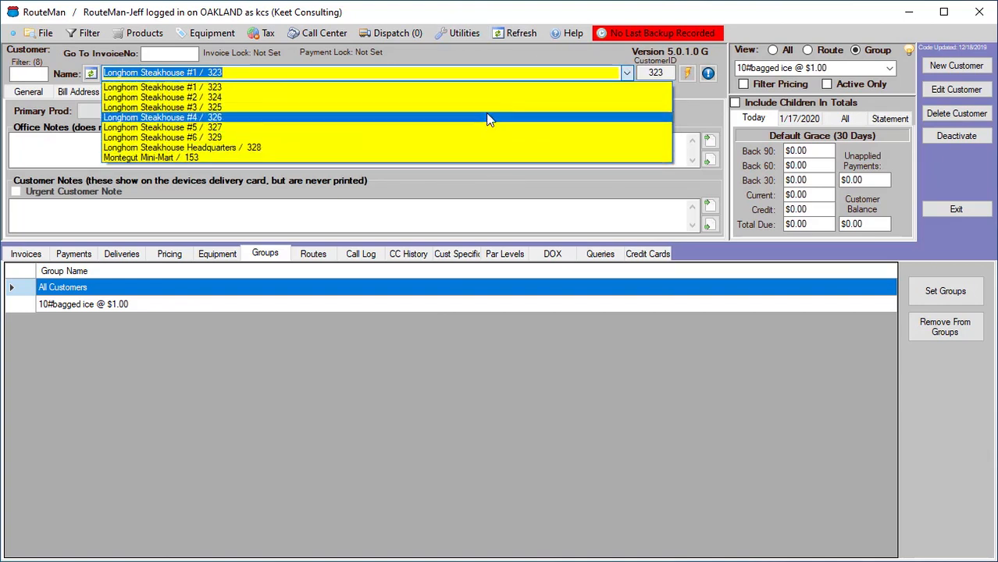
pyautogui.click(316, 158)
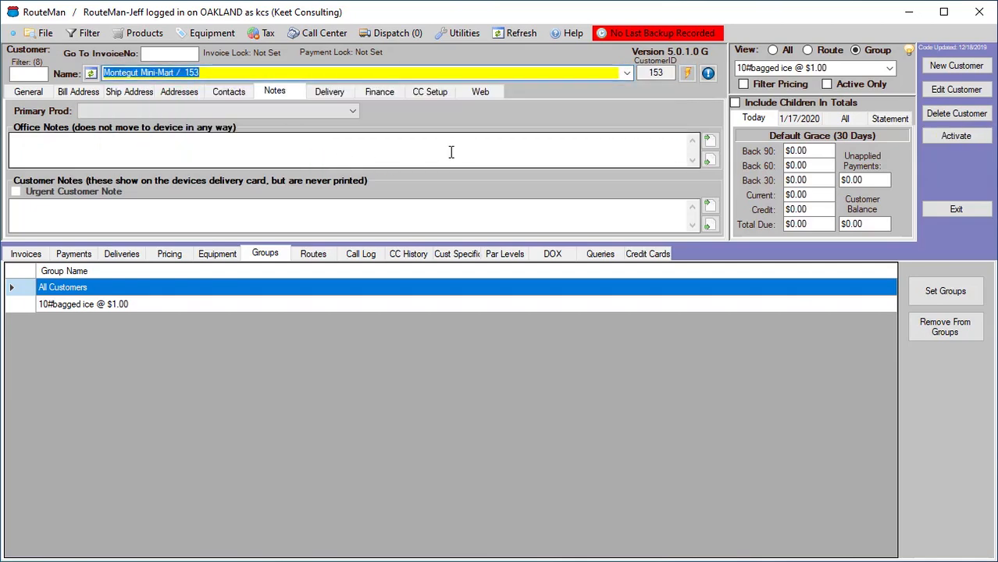
pyautogui.click(945, 290)
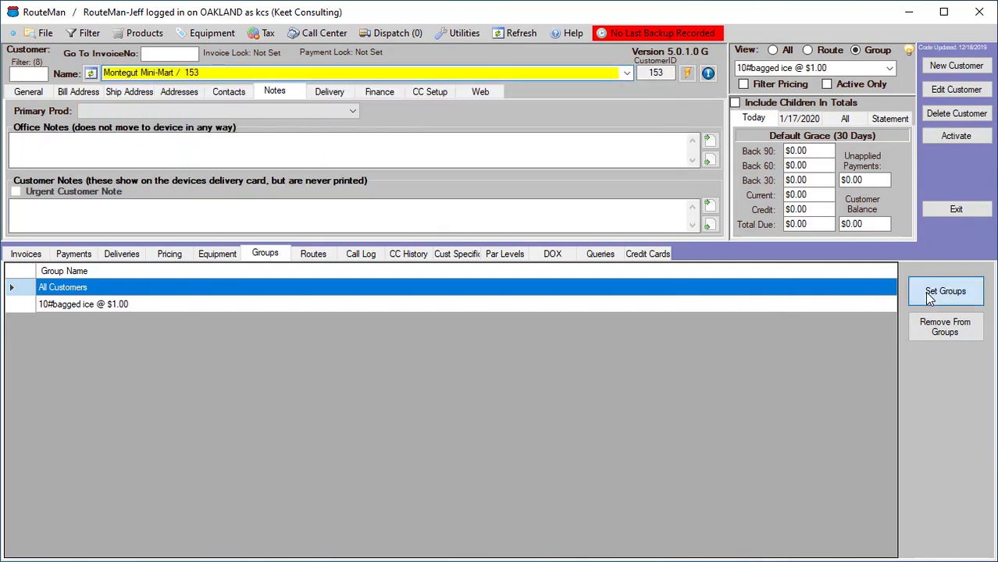
pyautogui.click(442, 192)
pyautogui.click(442, 181)
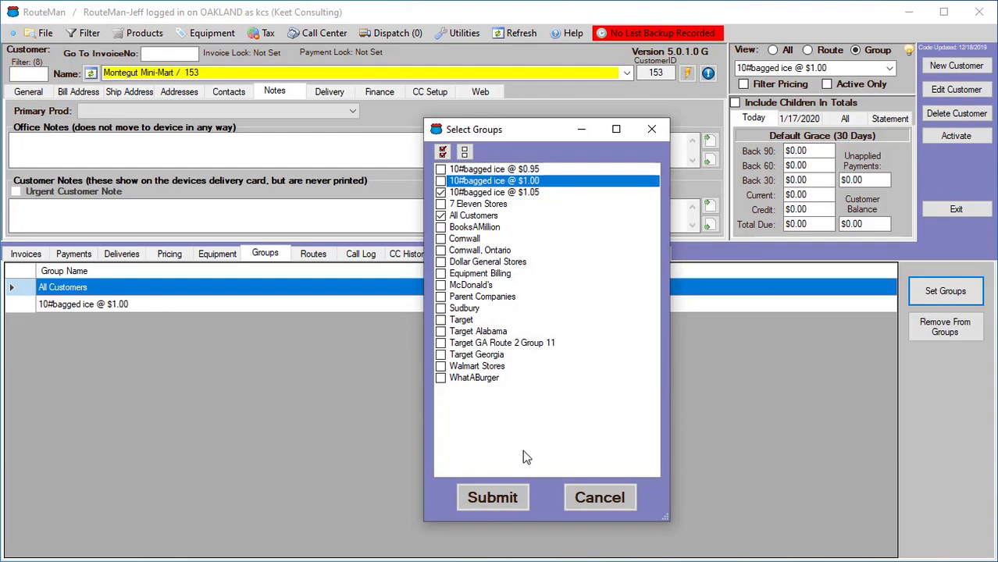
pyautogui.click(497, 500)
pyautogui.click(594, 387)
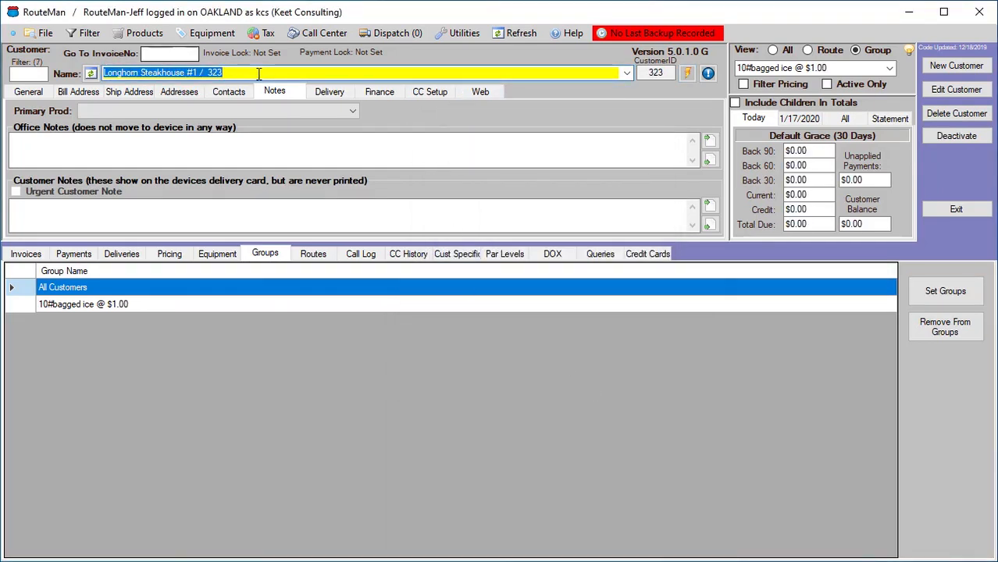
# Check the customers remaining in the 10#bagged ice @ $1.00 group and refresh the data
pyautogui.click(628, 73)
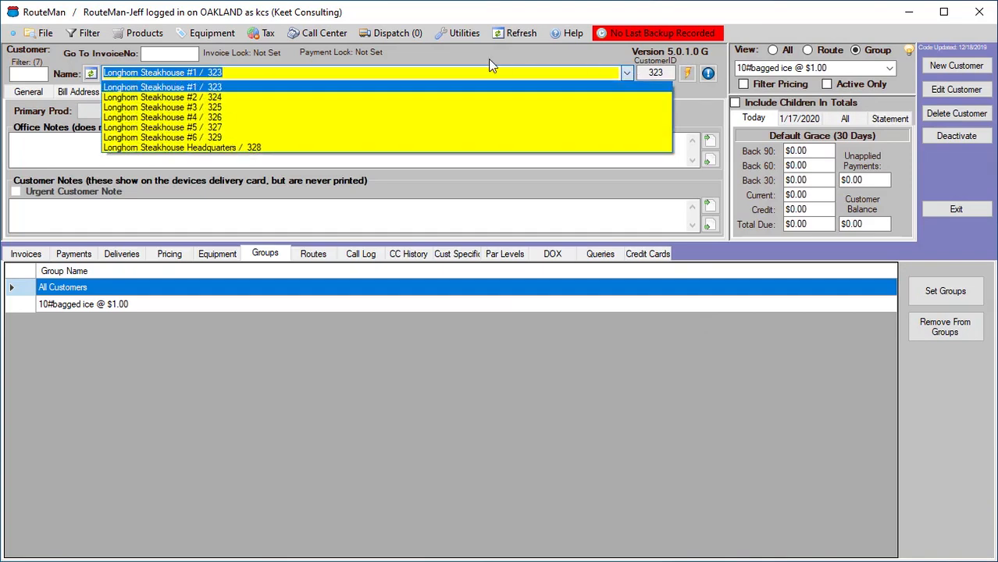
pyautogui.click(418, 52)
pyautogui.click(533, 32)
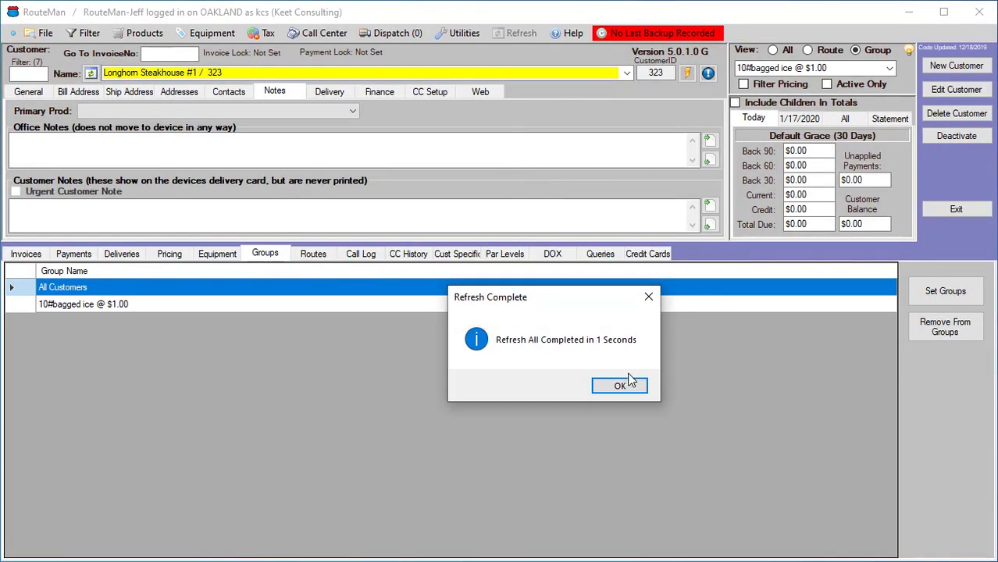
pyautogui.click(627, 389)
# Show all customers and review Mermaid Seafoods Inc's product pricing
pyautogui.click(773, 49)
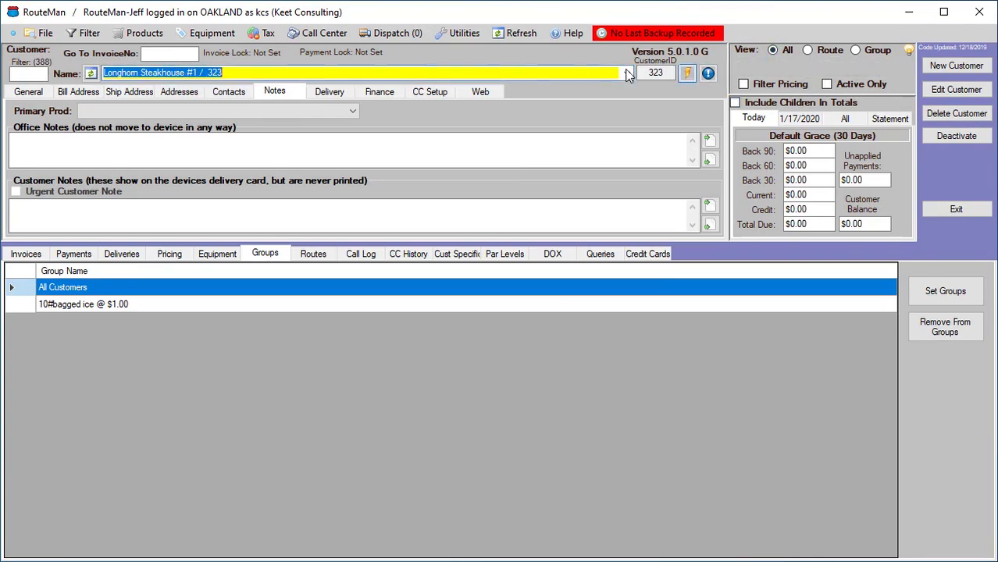
pyautogui.click(626, 73)
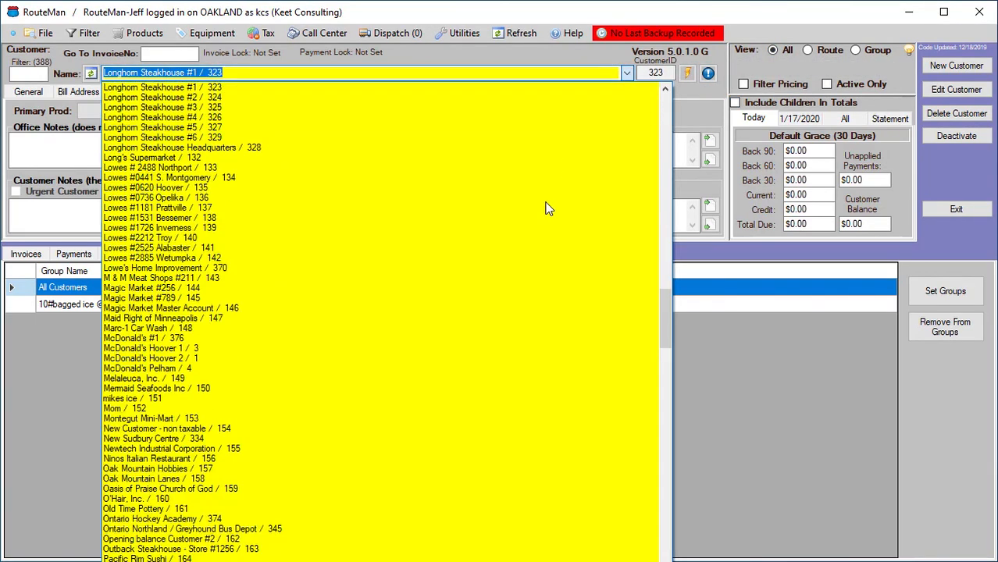
pyautogui.click(511, 388)
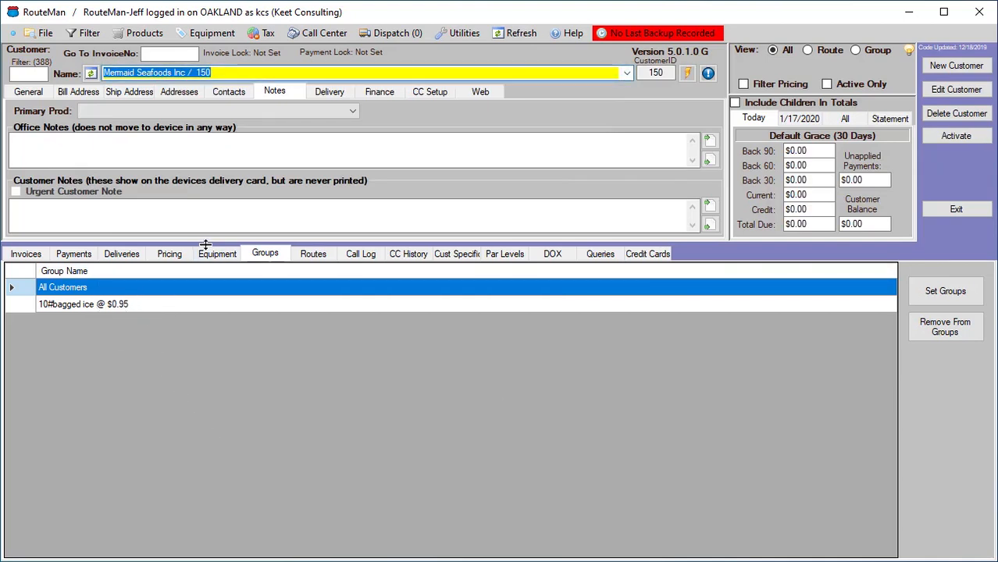
pyautogui.click(179, 253)
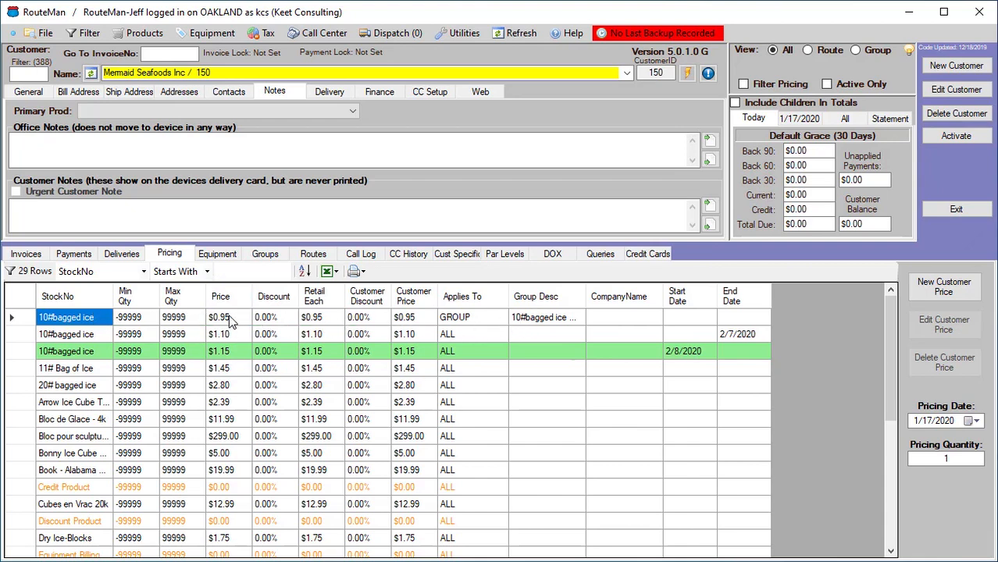
pyautogui.click(553, 226)
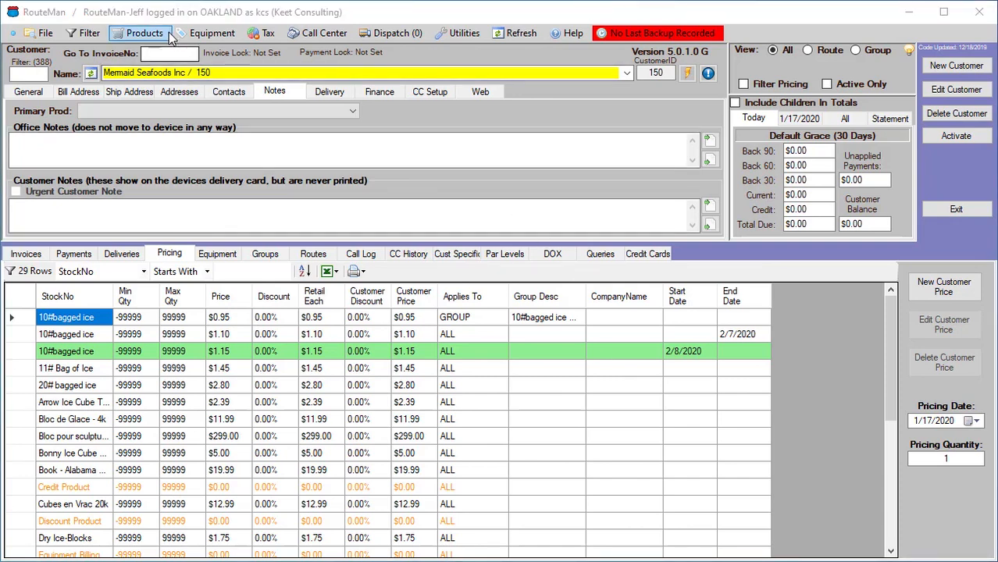
# Open the 10#bagged ice price schedule and set Pacific Rim Sushi's $0.89 customer price maximum quantity to 99
pyautogui.click(145, 34)
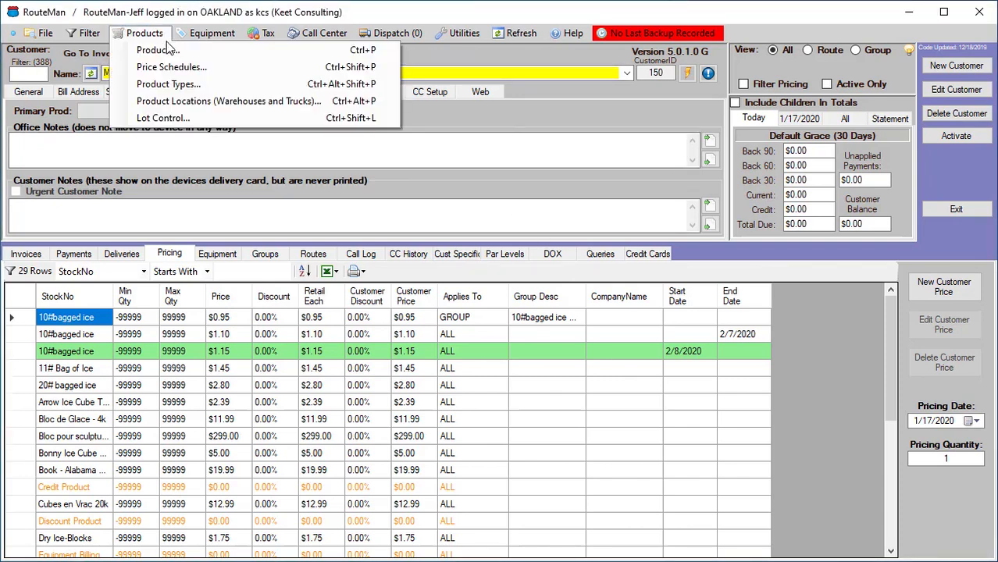
pyautogui.click(173, 68)
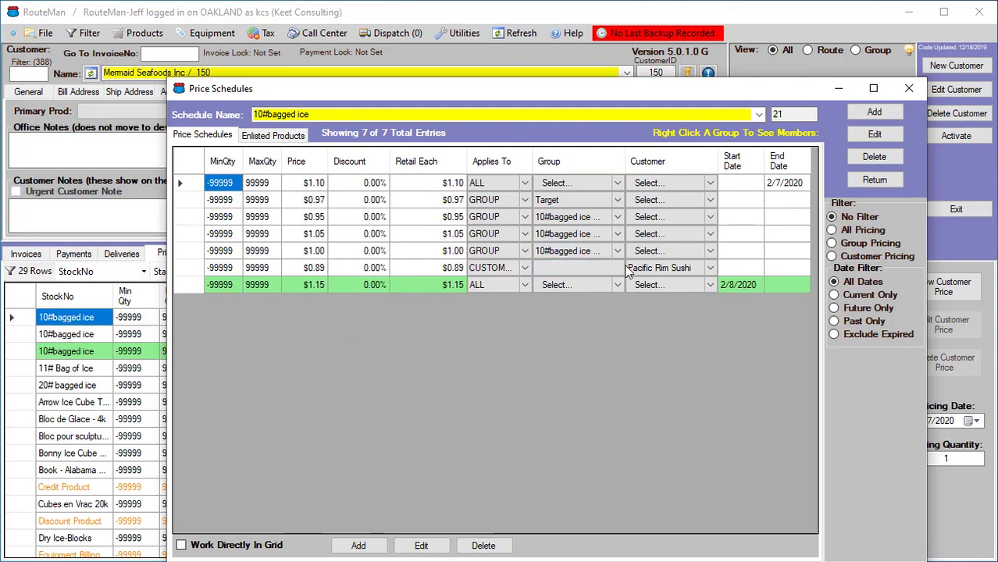
pyautogui.click(190, 273)
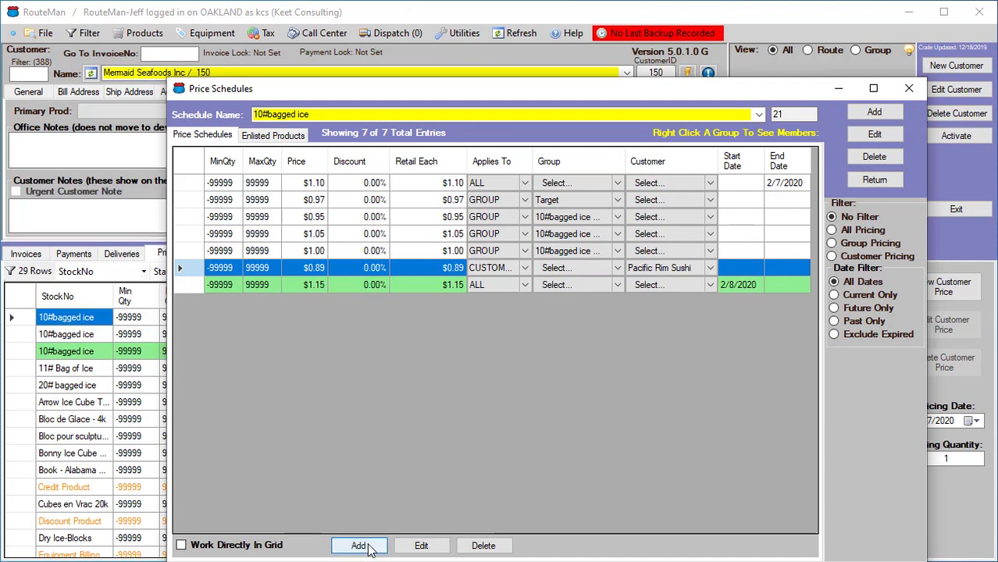
pyautogui.click(421, 546)
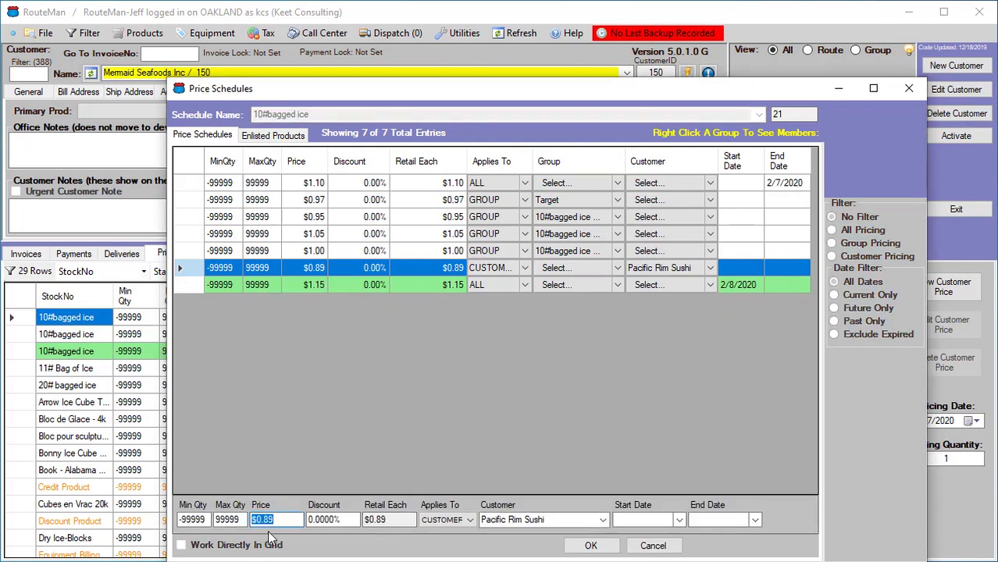
pyautogui.click(231, 521)
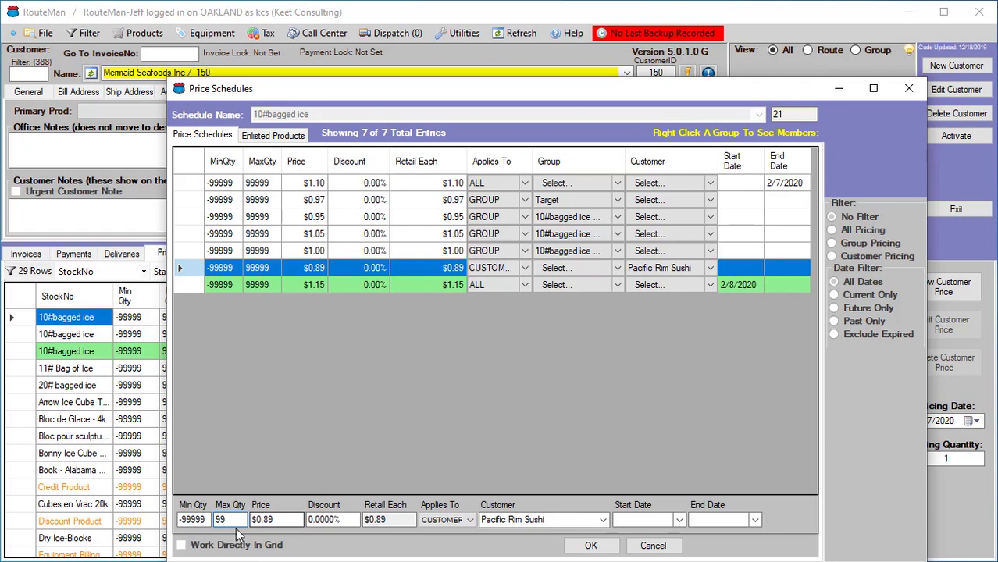
pyautogui.click(591, 546)
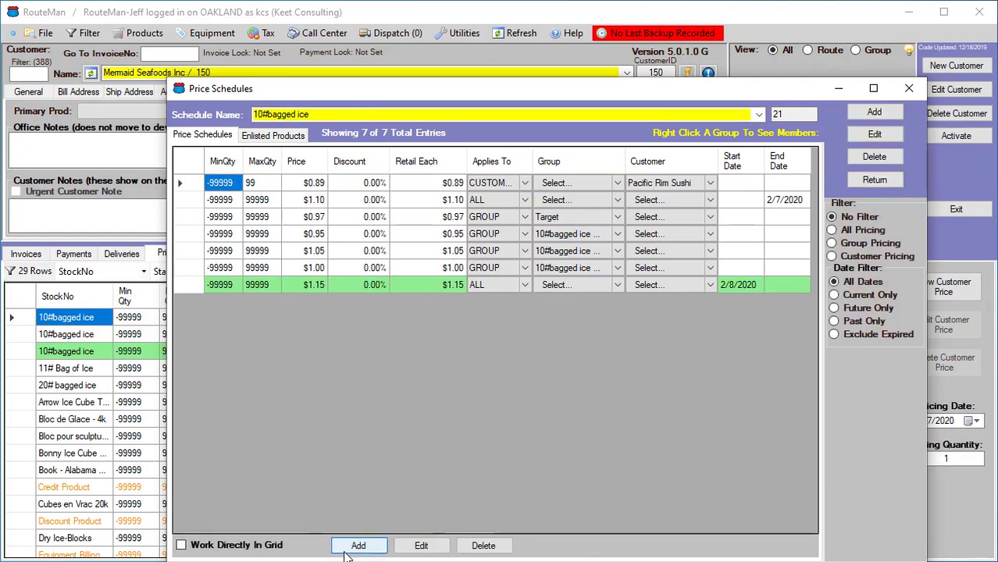
# Add a customer price for Pacific Rim Sushi with minimum quantity 100 at $0.85
pyautogui.click(360, 546)
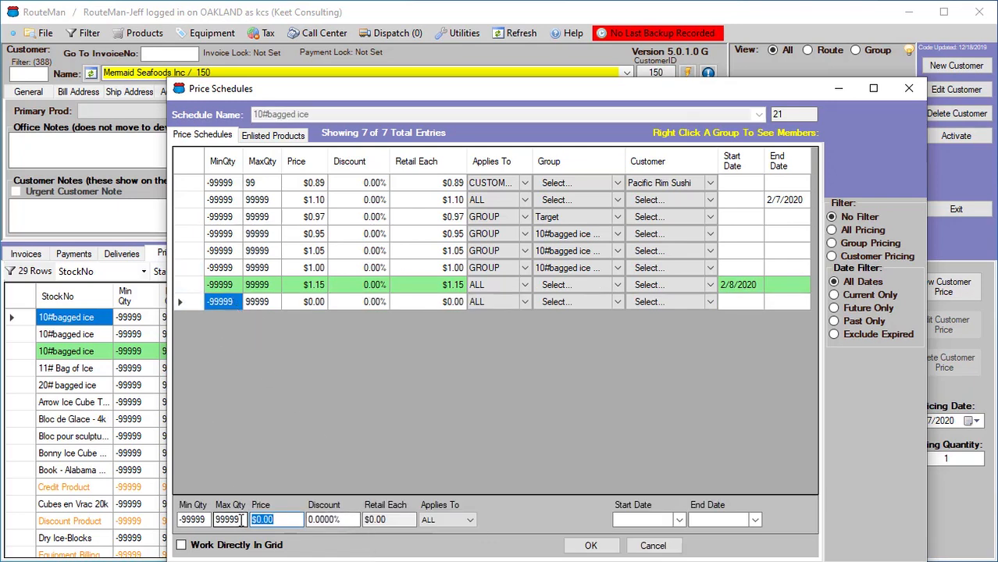
pyautogui.moveTo(207, 520); pyautogui.dragTo(163, 520)
pyautogui.write('100')
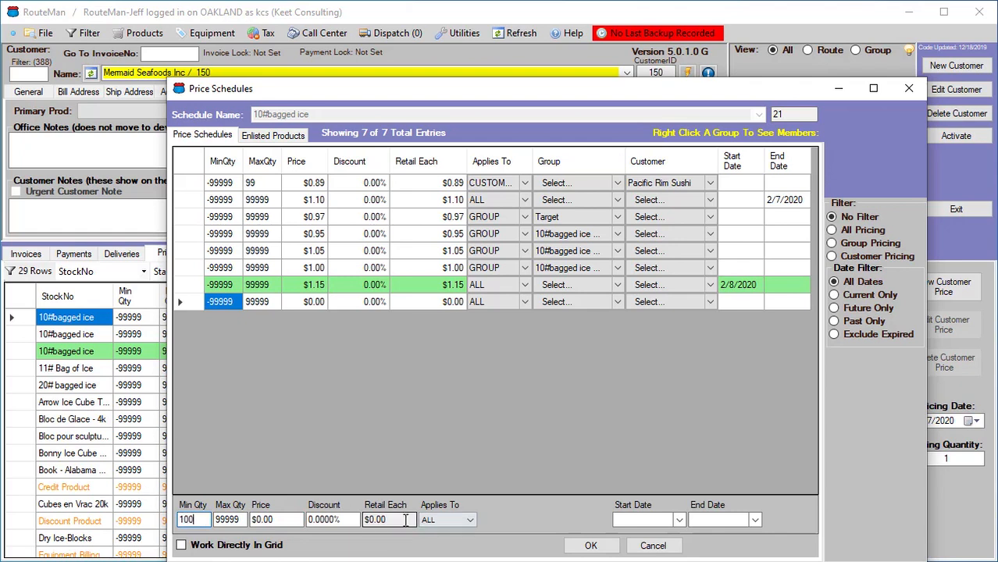
pyautogui.doubleClick(265, 520)
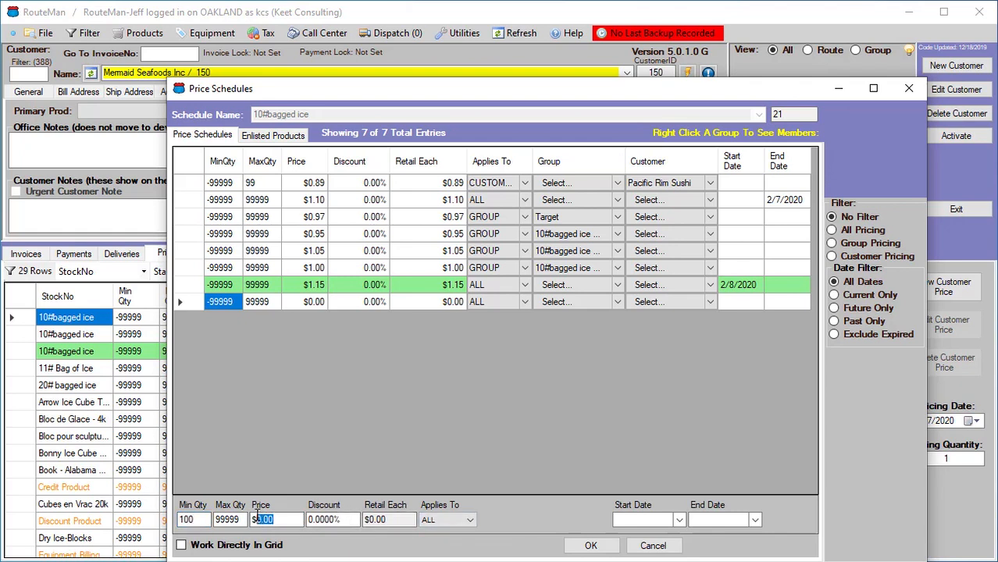
pyautogui.write('0.')
pyautogui.click(471, 521)
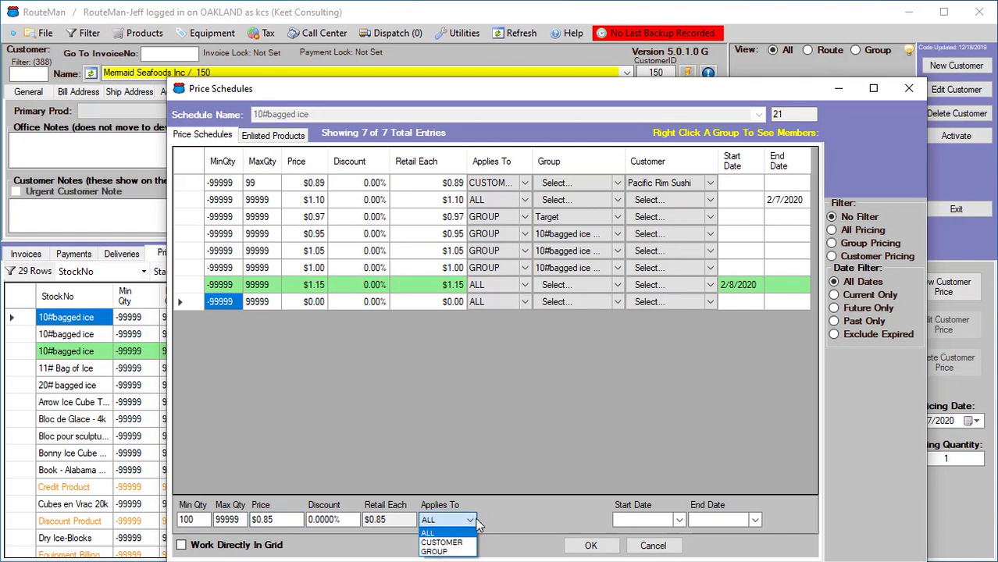
pyautogui.click(459, 540)
pyautogui.click(512, 521)
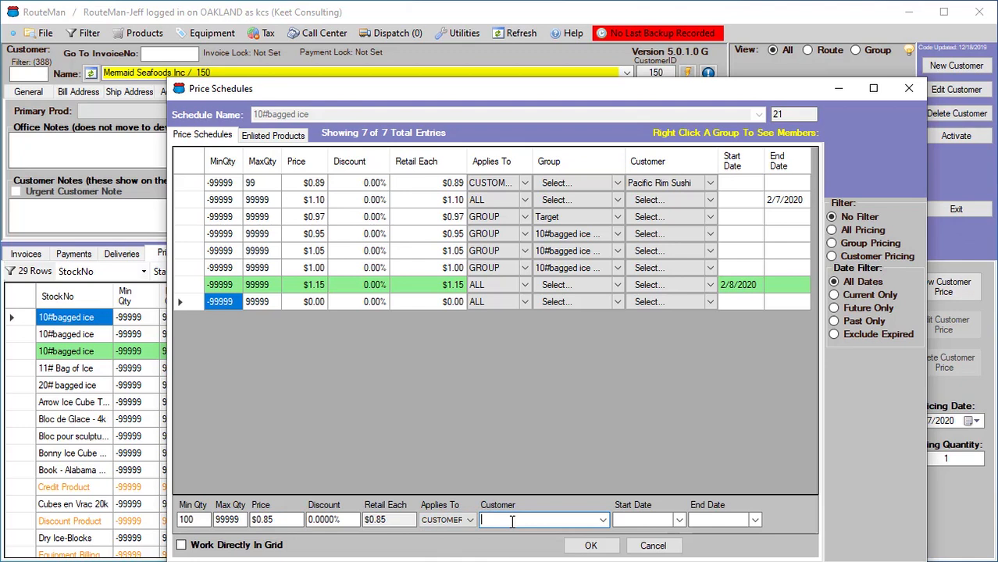
pyautogui.write('pacific Rim Sushi')
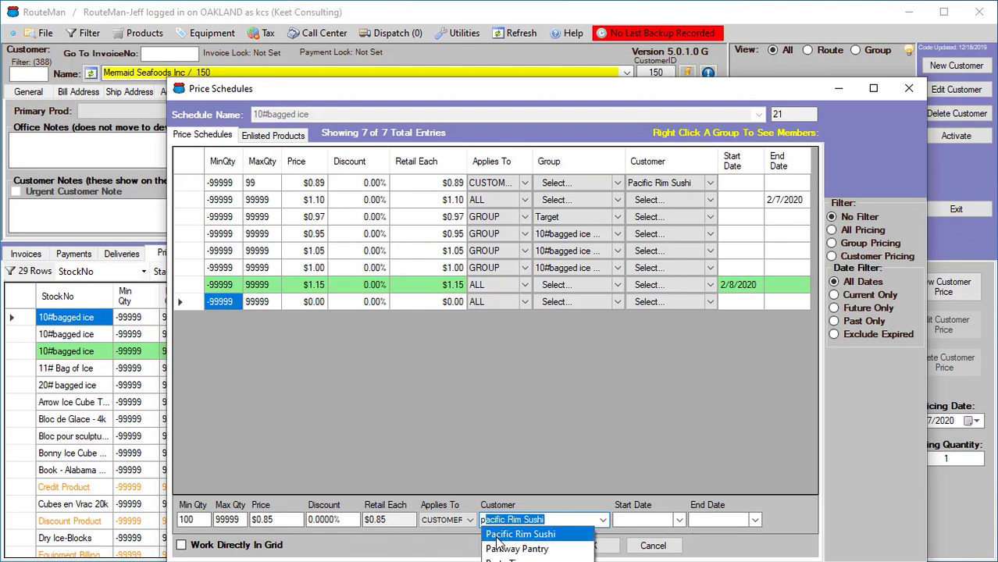
pyautogui.click(501, 537)
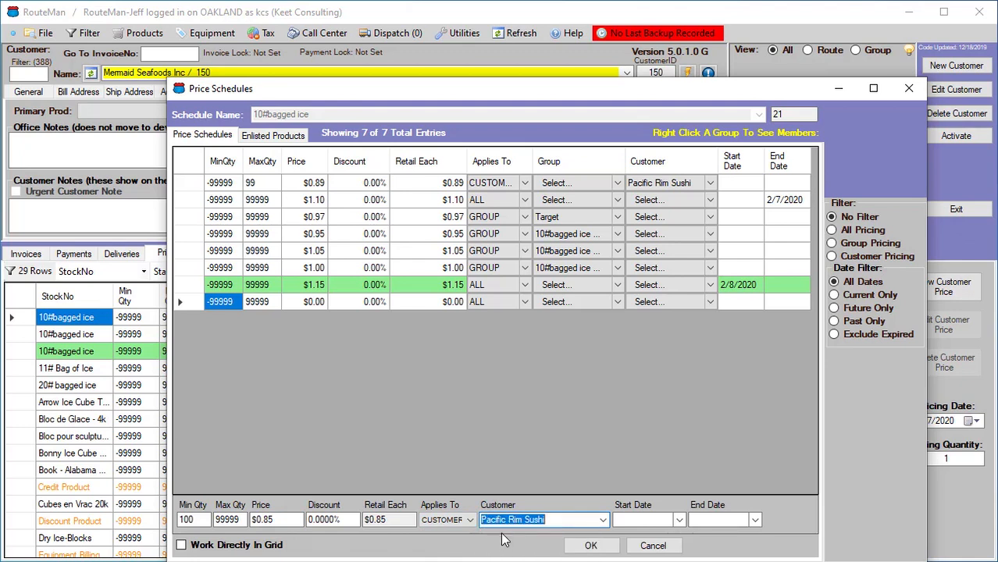
pyautogui.click(591, 546)
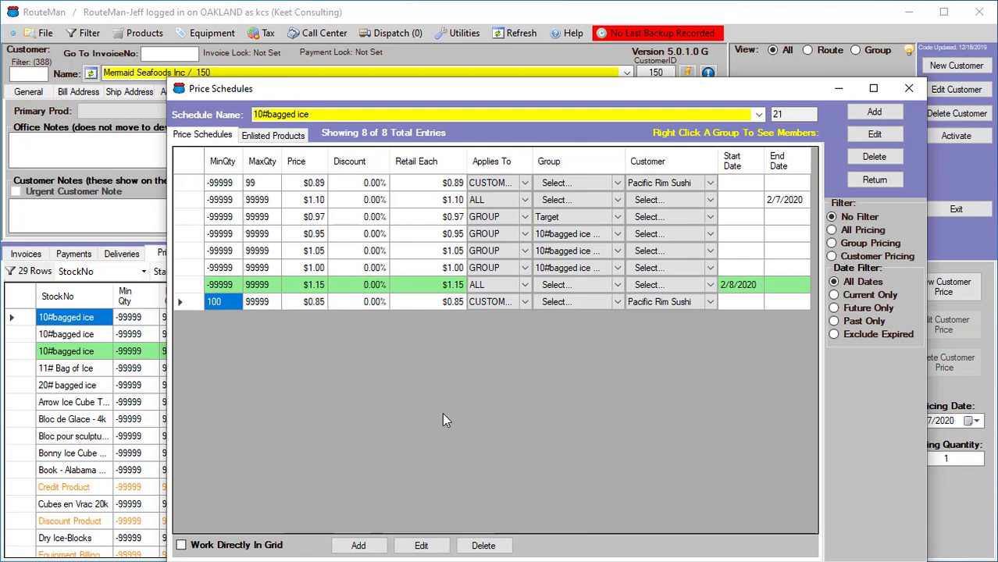
# Review the schedule's entries using the customer pricing and group pricing filters and a sort by customer
pyautogui.click(482, 545)
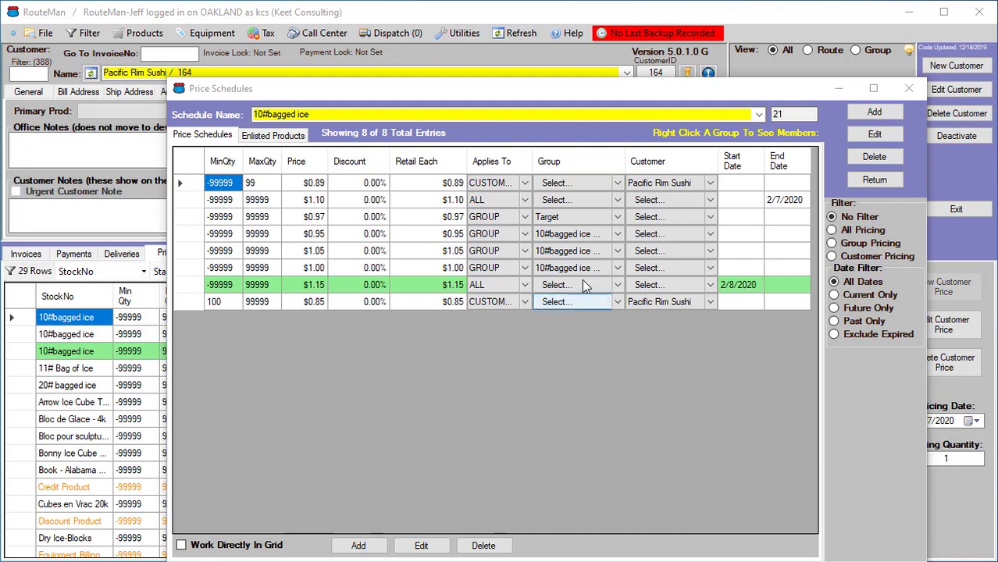
pyautogui.click(615, 304)
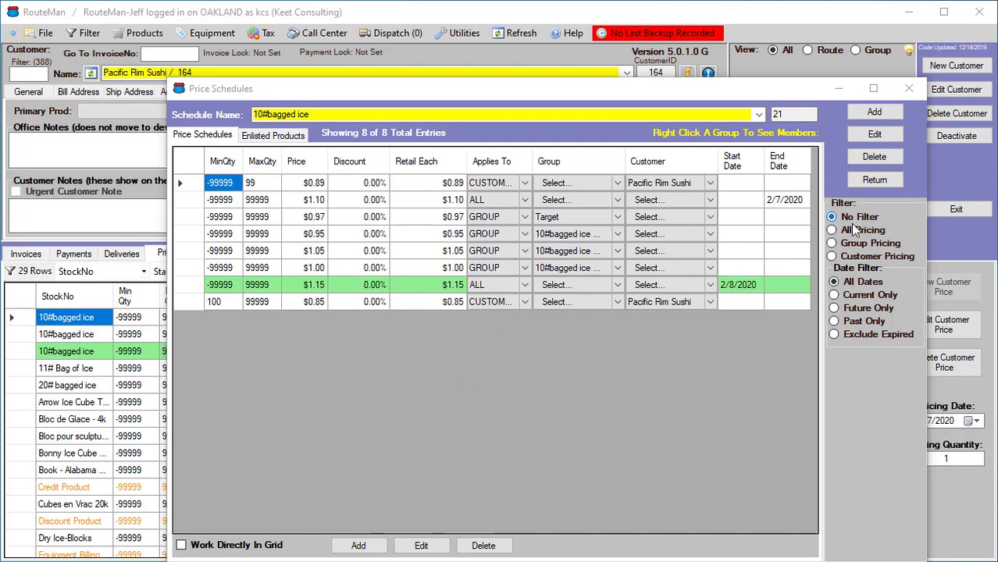
pyautogui.click(845, 260)
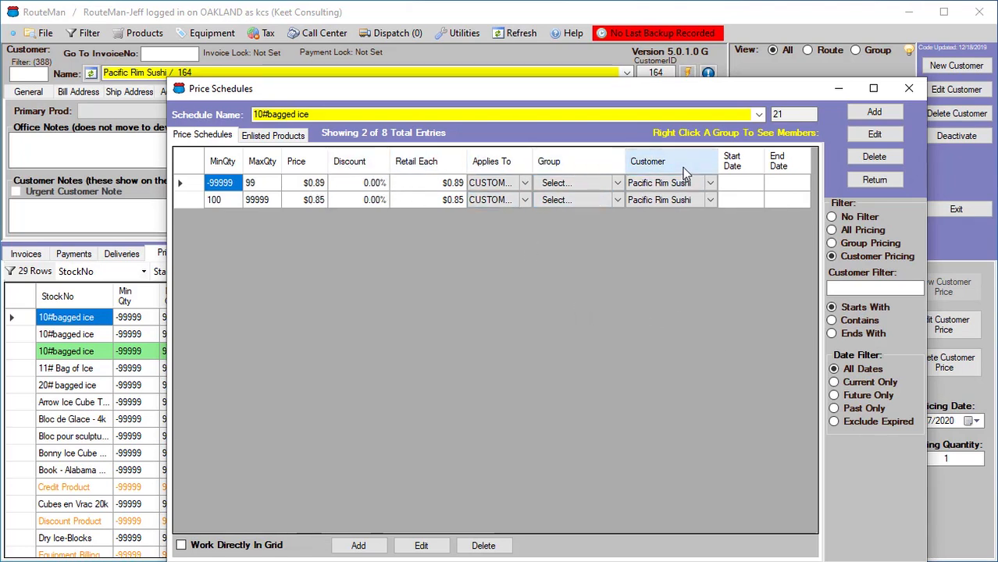
pyautogui.click(849, 218)
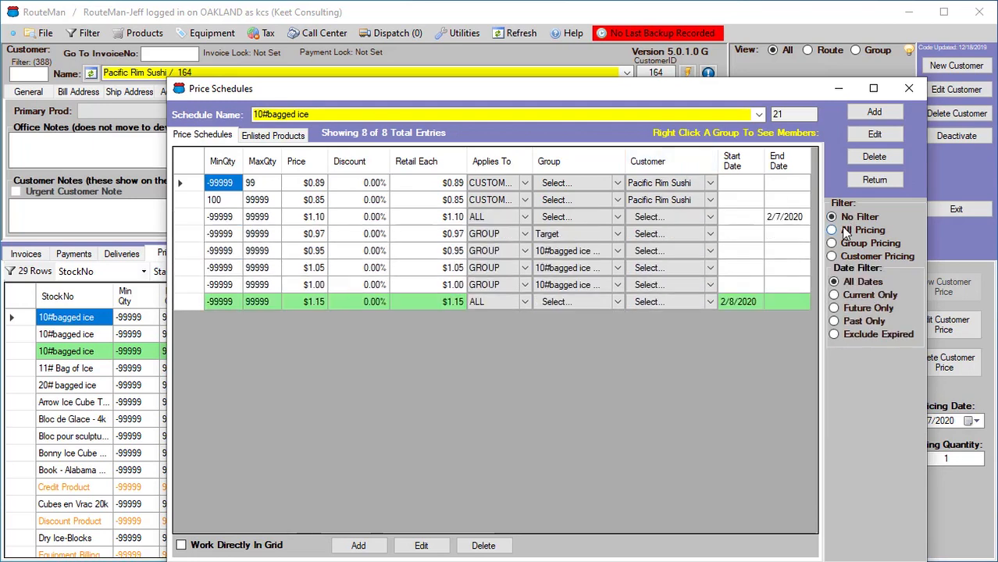
pyautogui.click(649, 162)
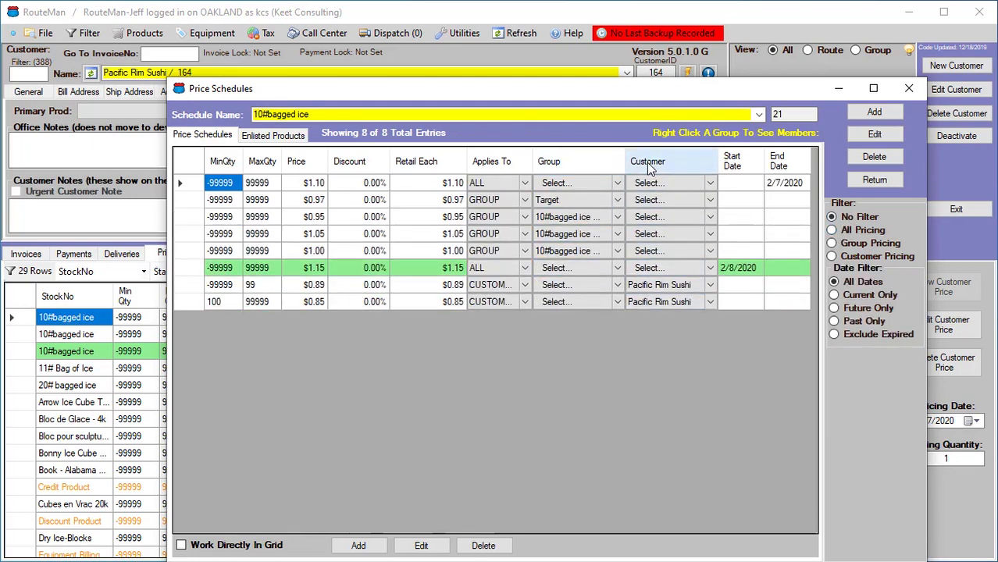
pyautogui.click(569, 272)
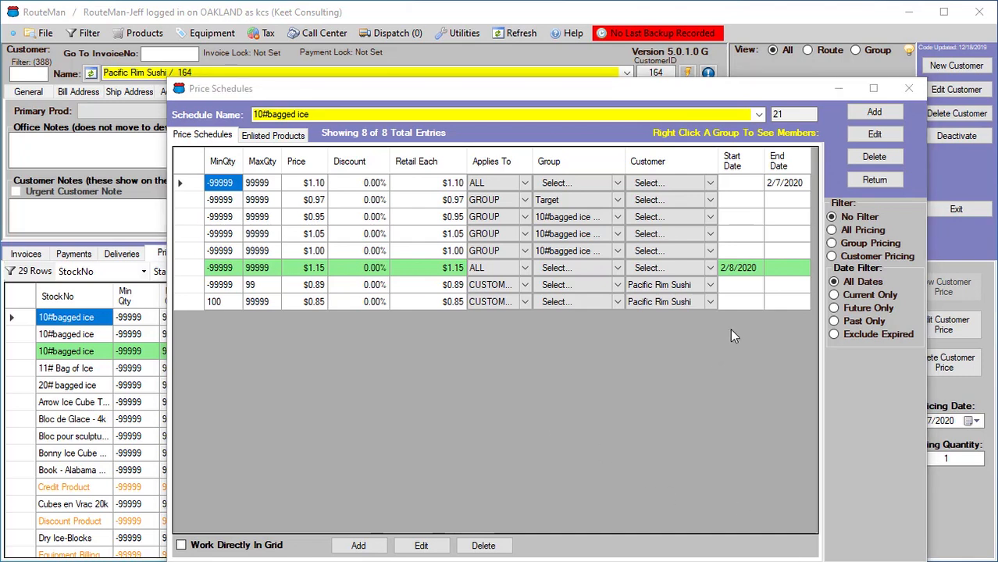
pyautogui.click(832, 243)
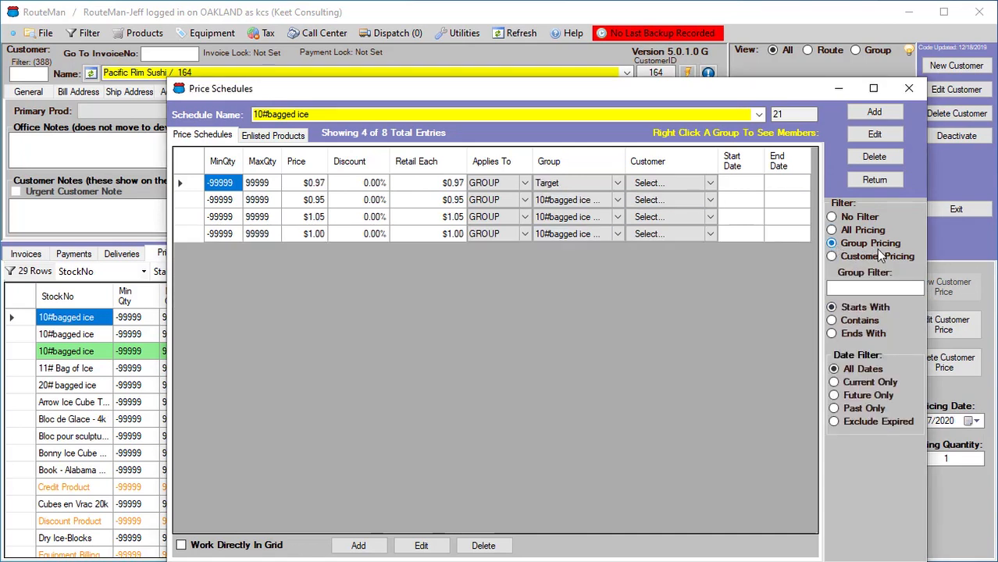
pyautogui.click(852, 288)
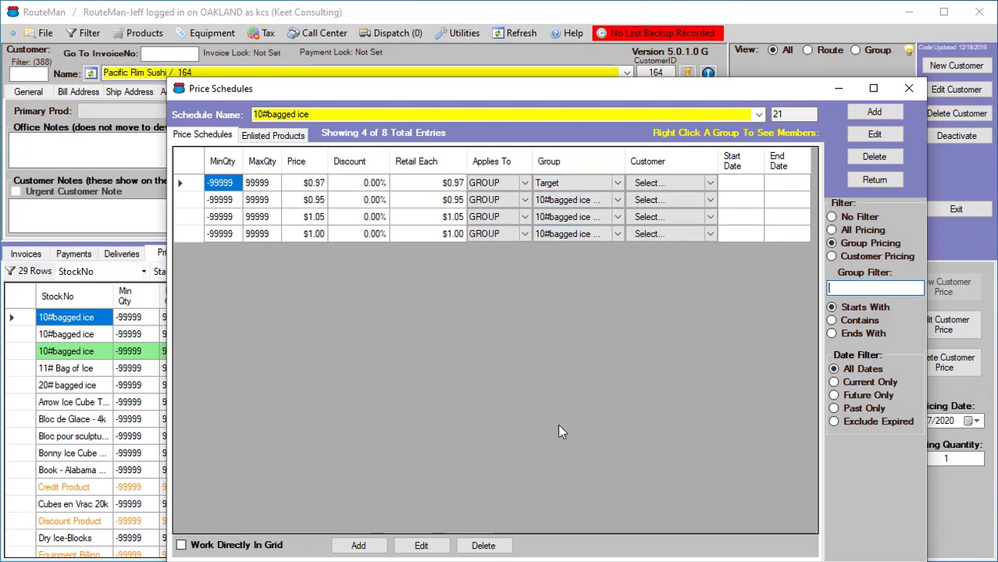
# Filter the schedule's group pricing to groups starting with "t" and browse the Target group selection list
pyautogui.write('t')
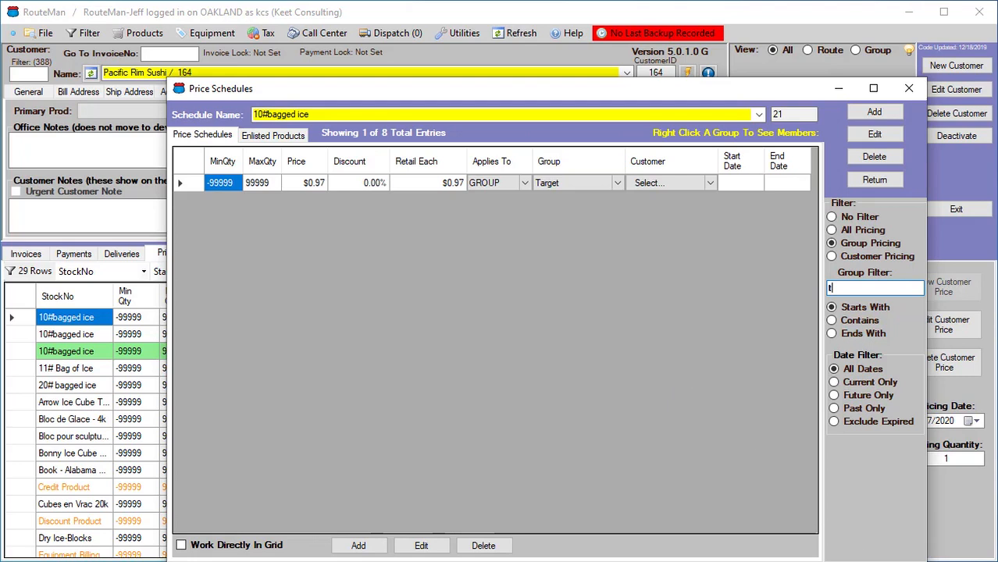
pyautogui.click(868, 561)
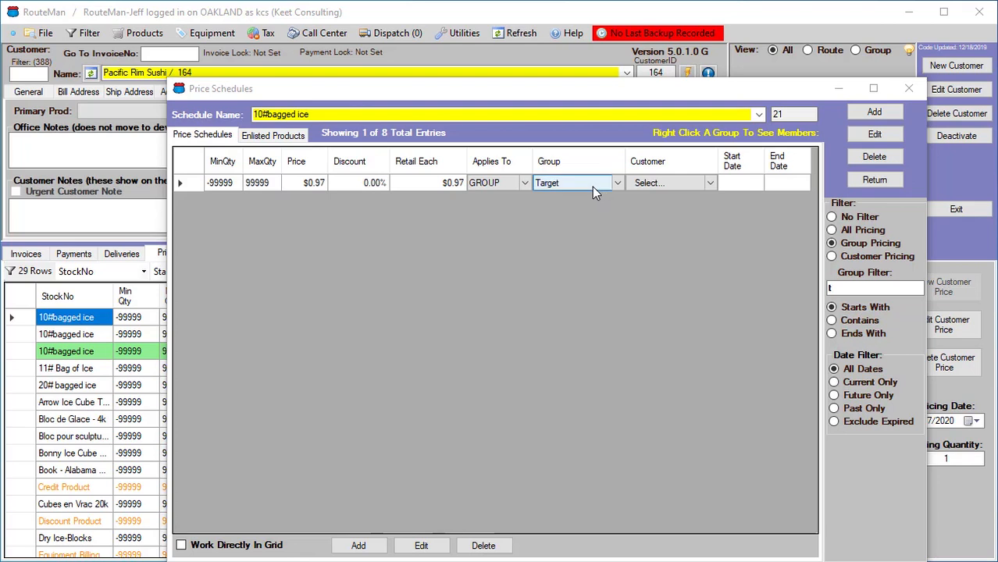
pyautogui.click(548, 187)
pyautogui.click(581, 187)
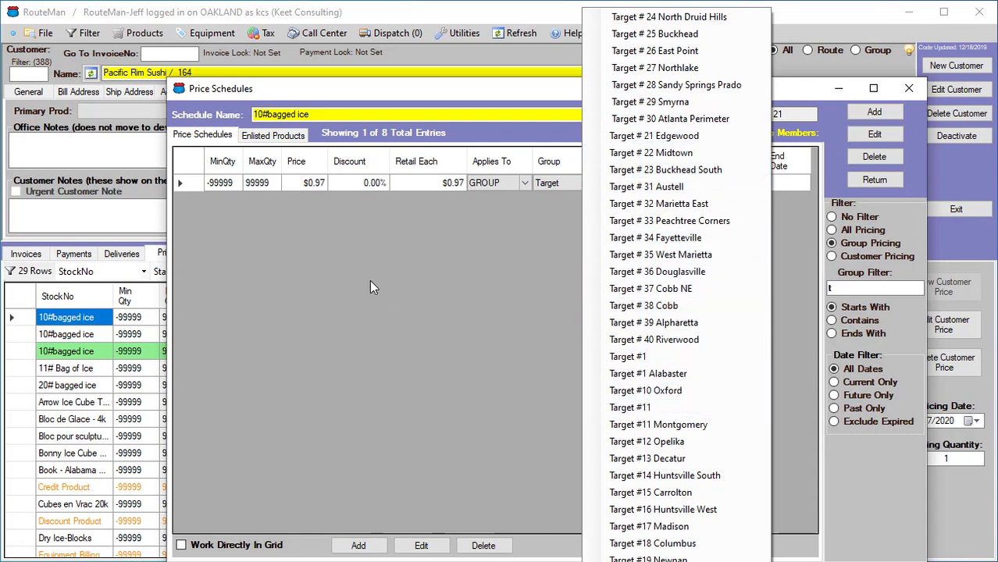
pyautogui.click(488, 281)
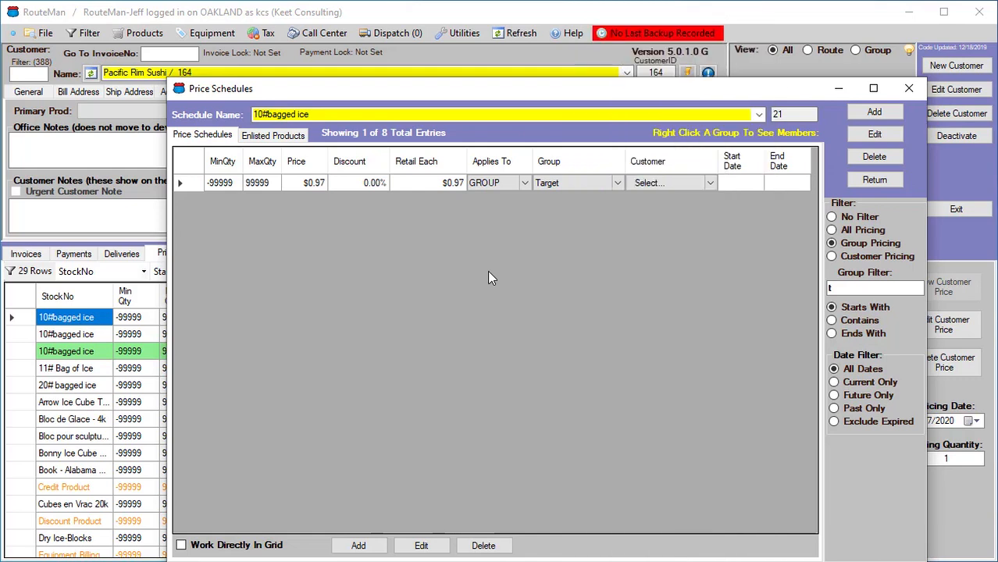
# Return to the customer screen and toggle the Filter Pricing option on Pacific Rim Sushi's pricing list
pyautogui.click(862, 181)
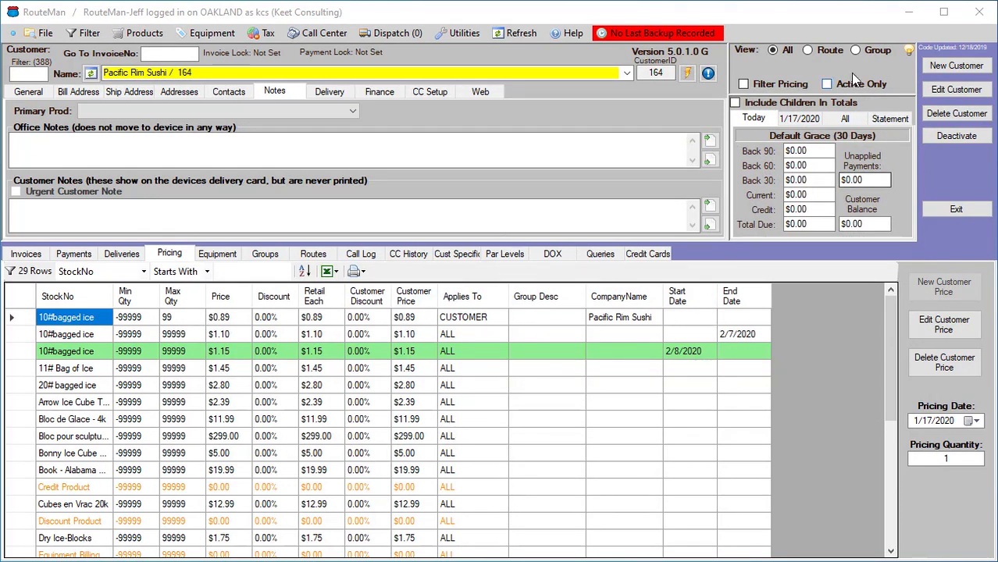
pyautogui.click(743, 84)
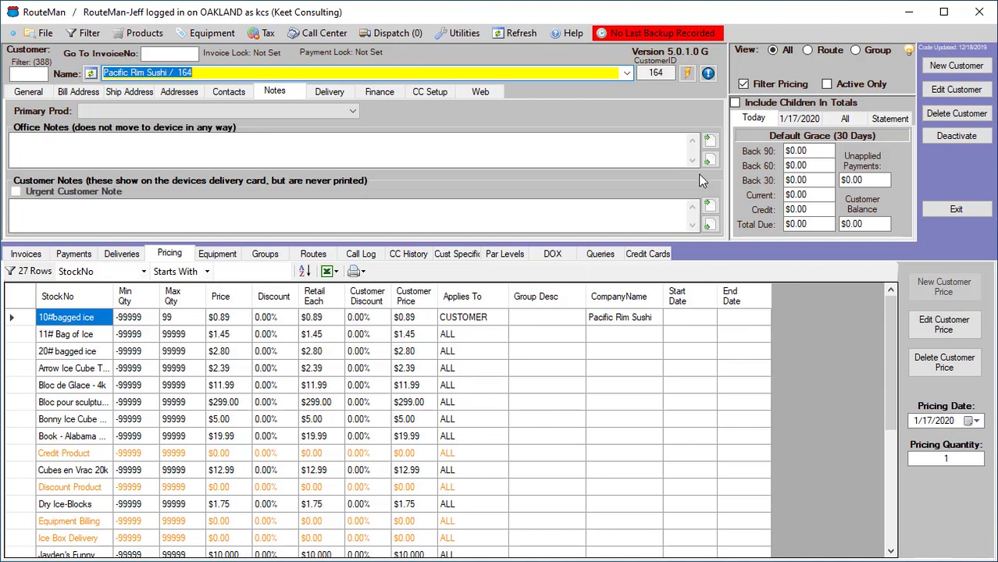
pyautogui.click(742, 85)
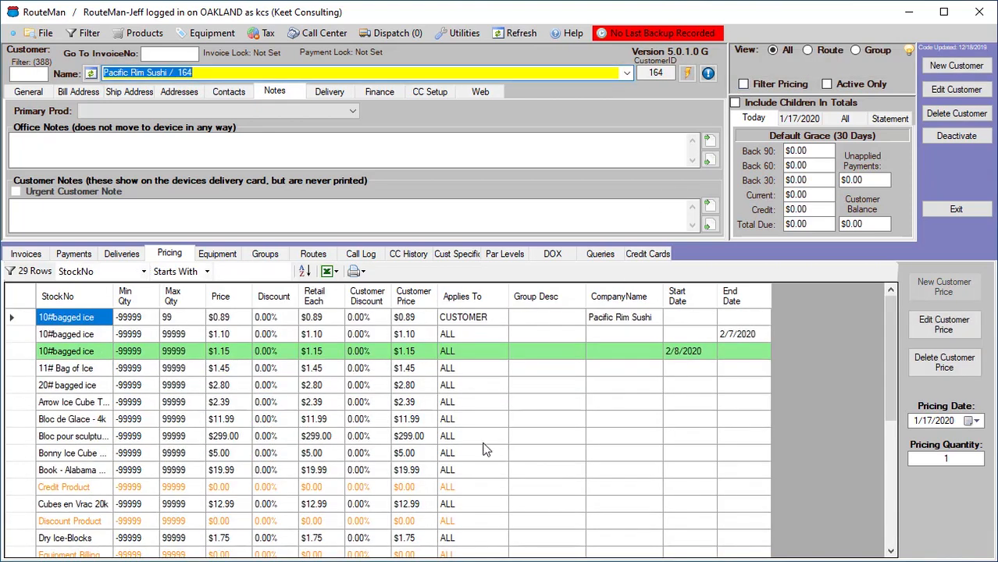
pyautogui.click(743, 85)
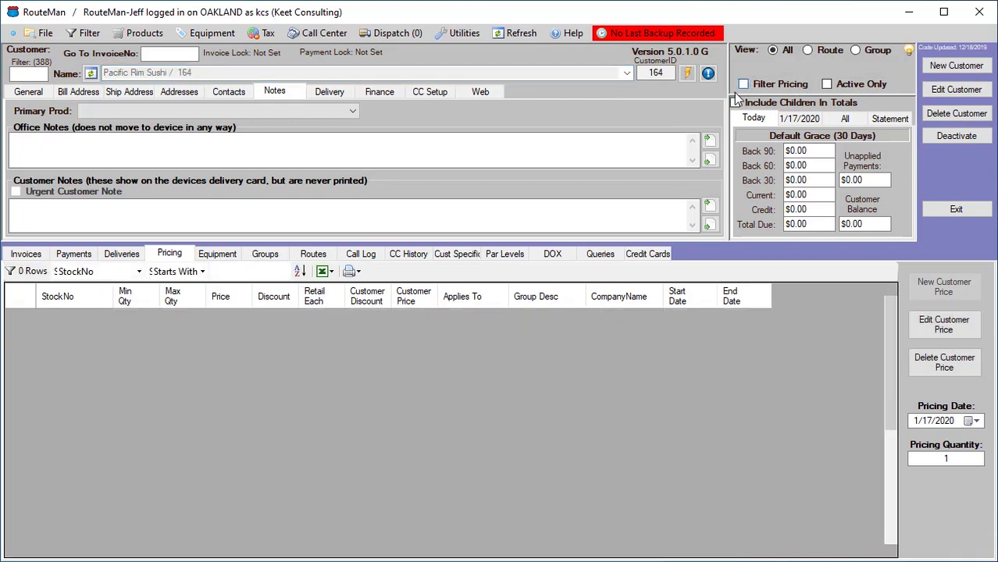